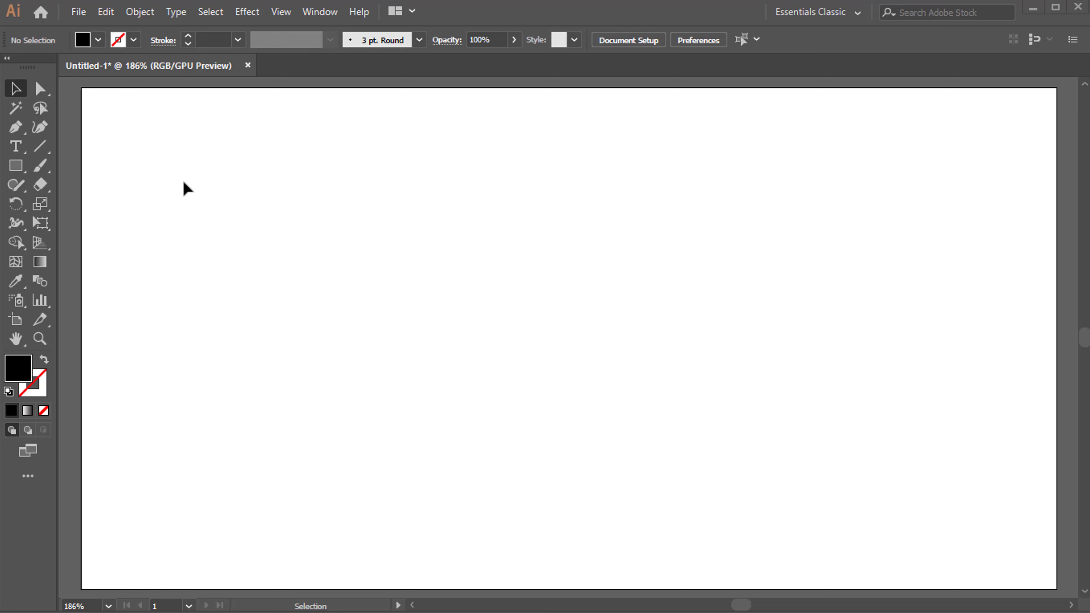
# Type 'Eid' and 'Mubarak' on two lines on the artboard
pyautogui.click(22, 150)
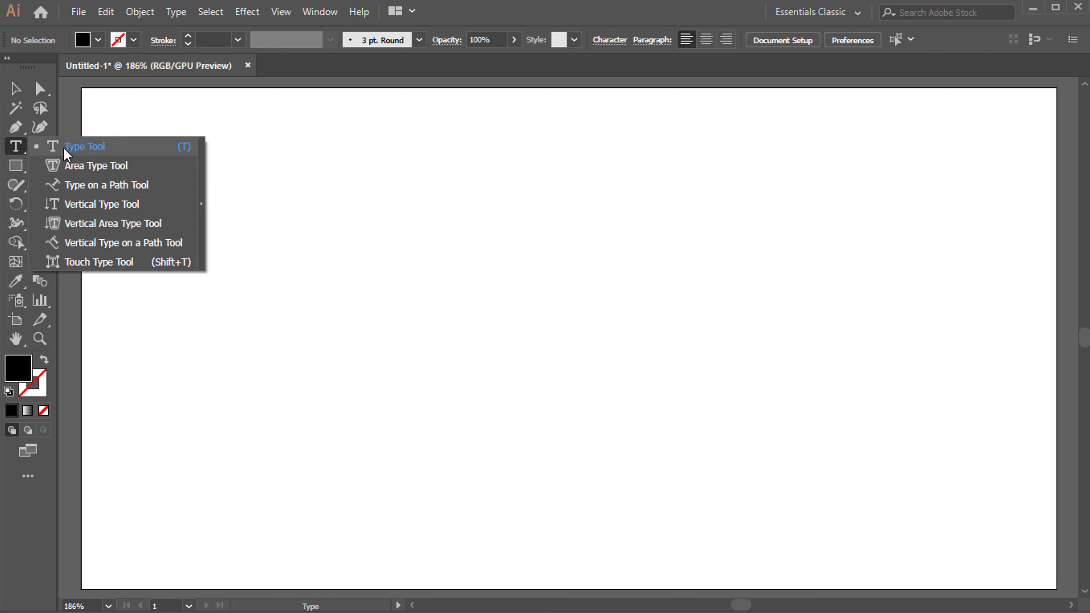
pyautogui.click(158, 155)
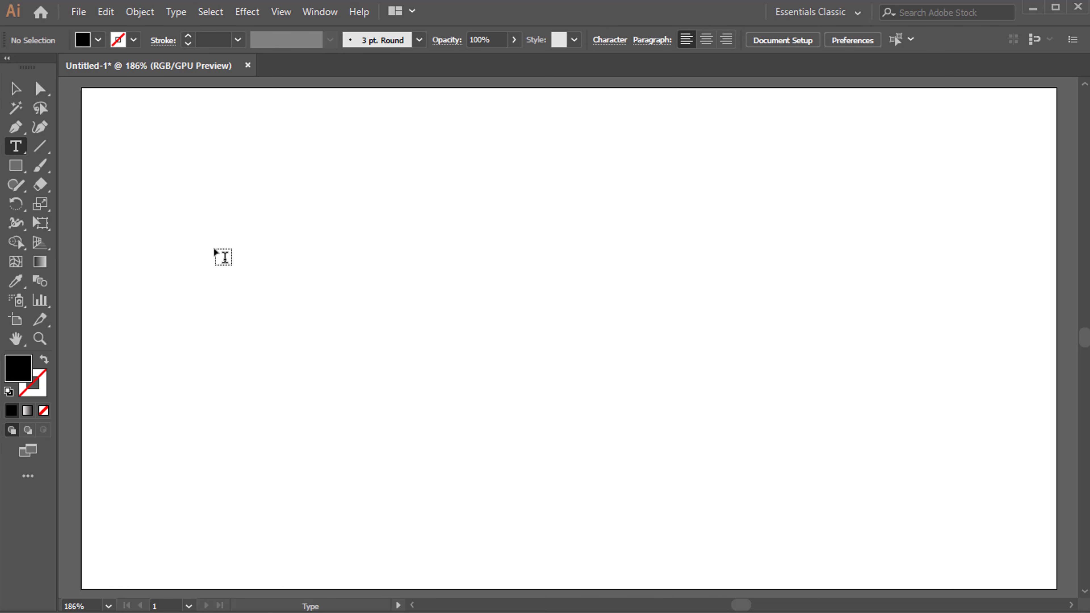
pyautogui.click(330, 263)
pyautogui.write('Eid')
pyautogui.press('Return')
pyautogui.write('Mubarak')
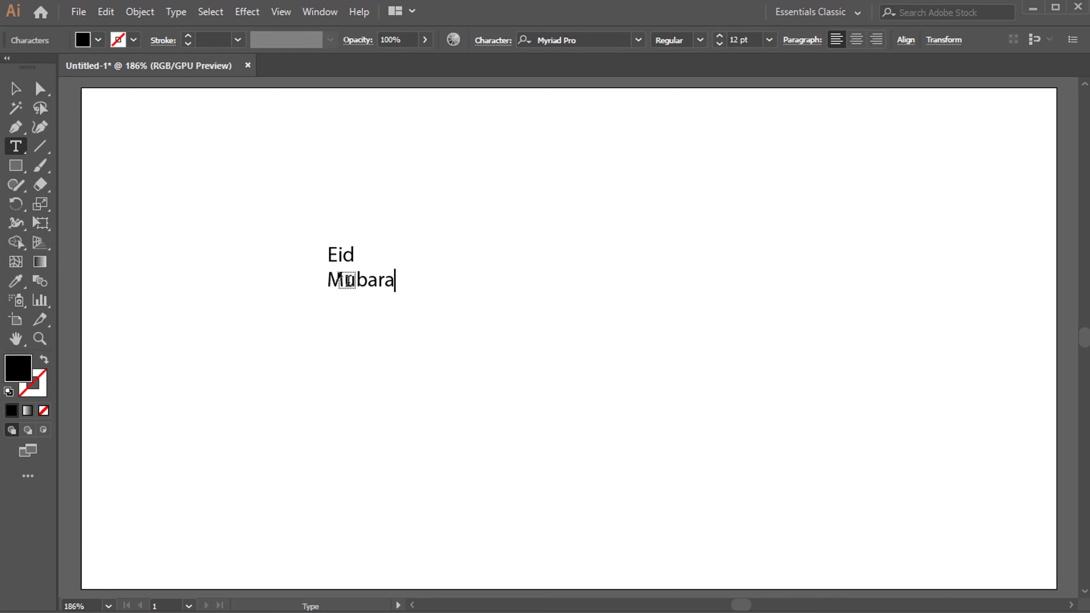
# Enlarge the lettering to about 30 pt and set the font to Mokutton Regular
pyautogui.click(15, 89)
pyautogui.moveTo(406, 290); pyautogui.dragTo(545, 352)
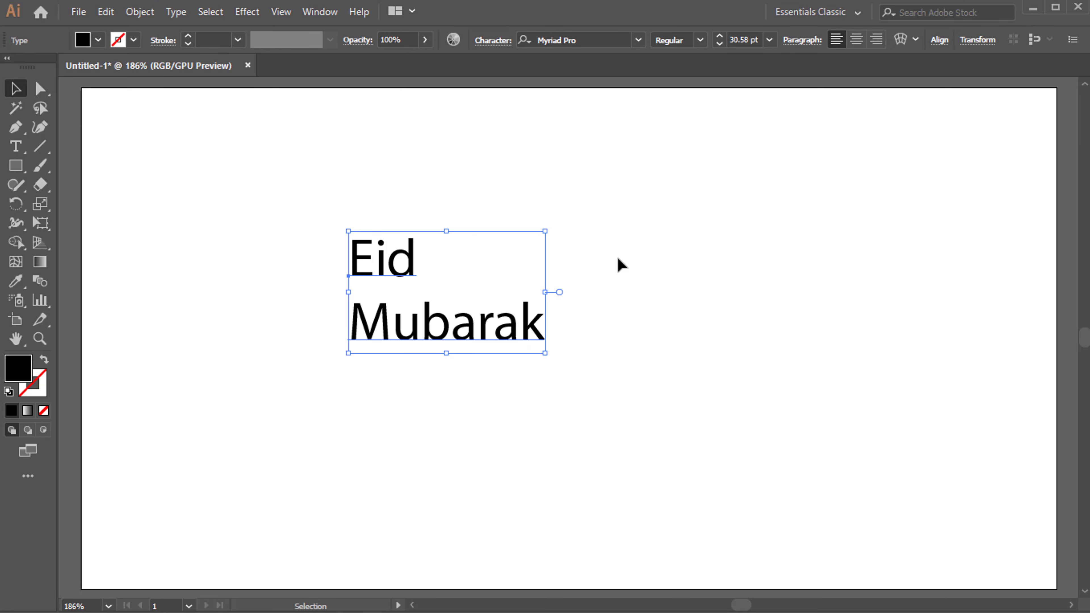
pyautogui.click(638, 40)
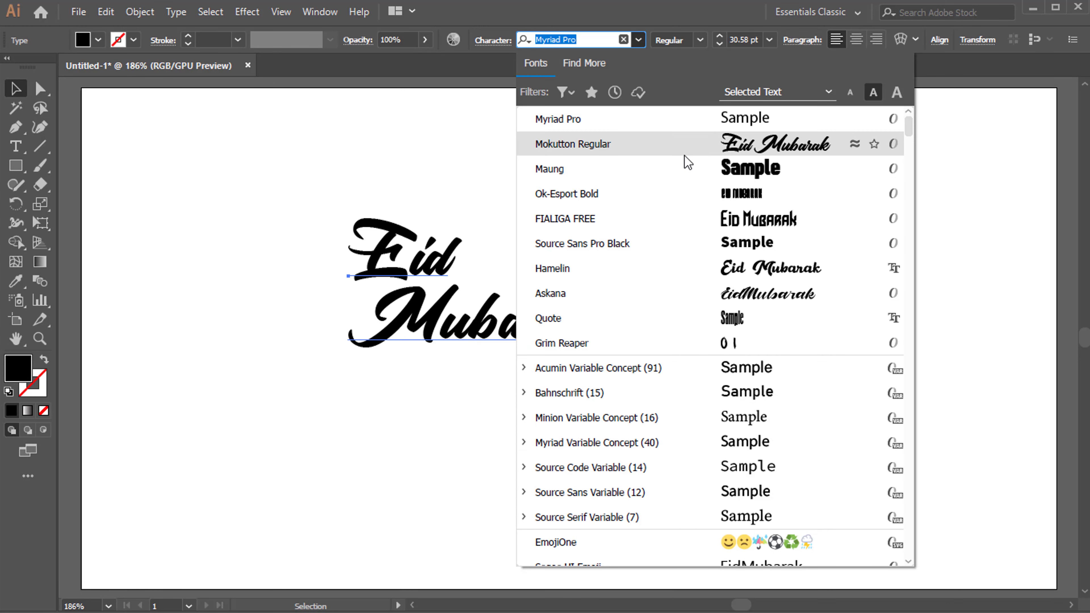
pyautogui.click(686, 155)
# Convert the Eid Mubarak text to outlines
pyautogui.click(682, 287)
pyautogui.click(436, 319)
pyautogui.rightClick(479, 327)
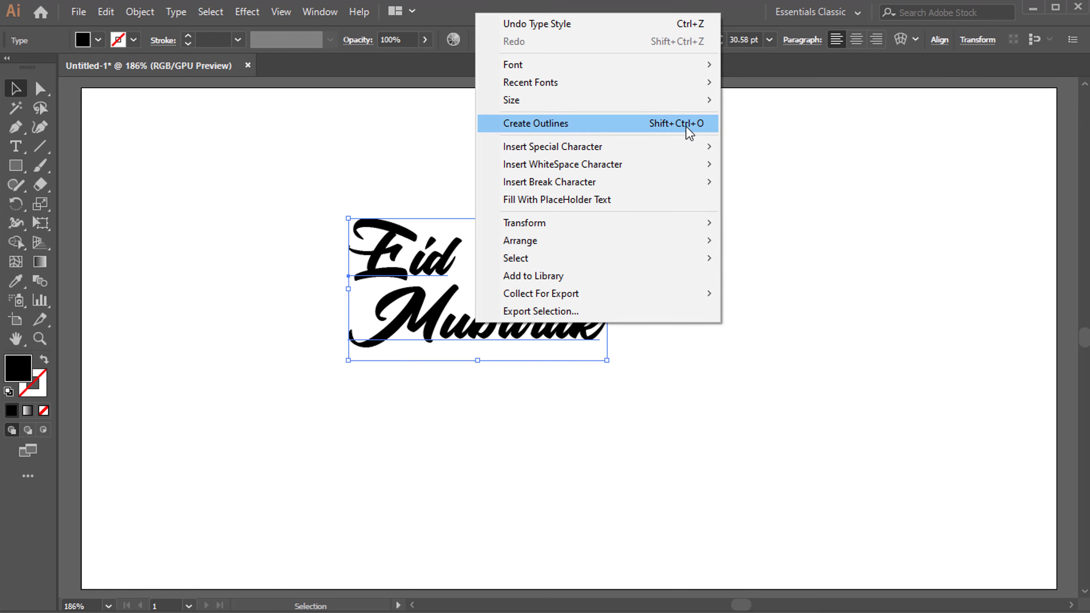
pyautogui.click(711, 129)
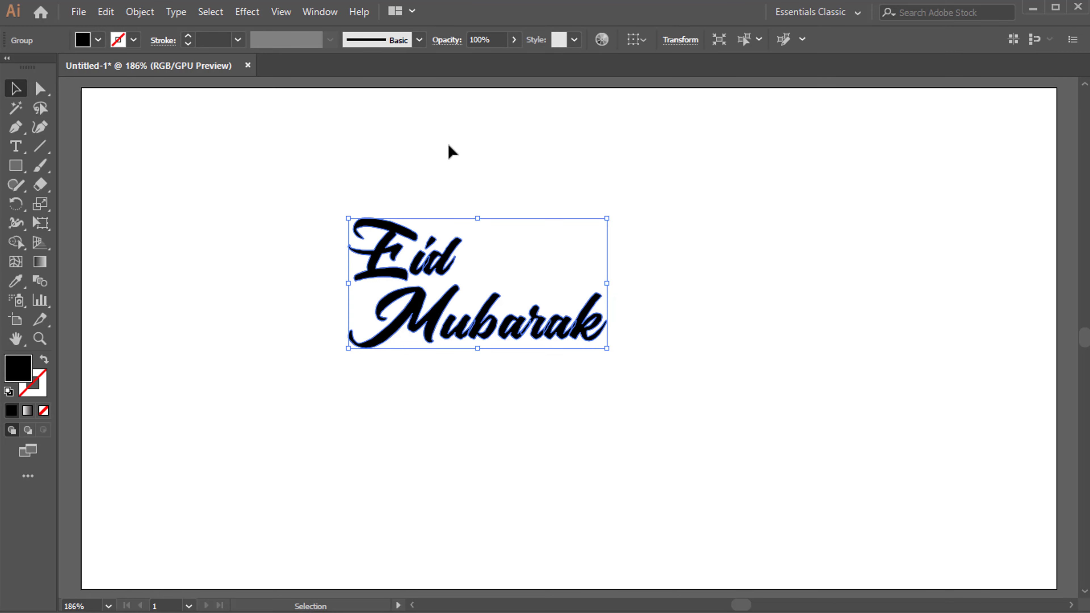
# Open the Pathfinder panel from the Window menu and dock it beside the canvas
pyautogui.click(321, 14)
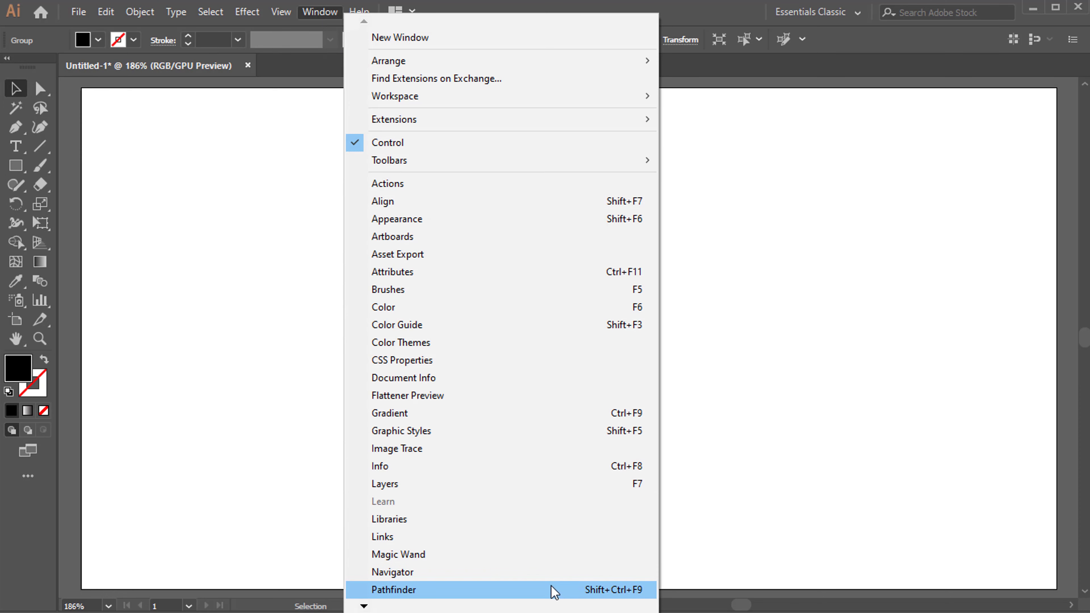
pyautogui.click(651, 591)
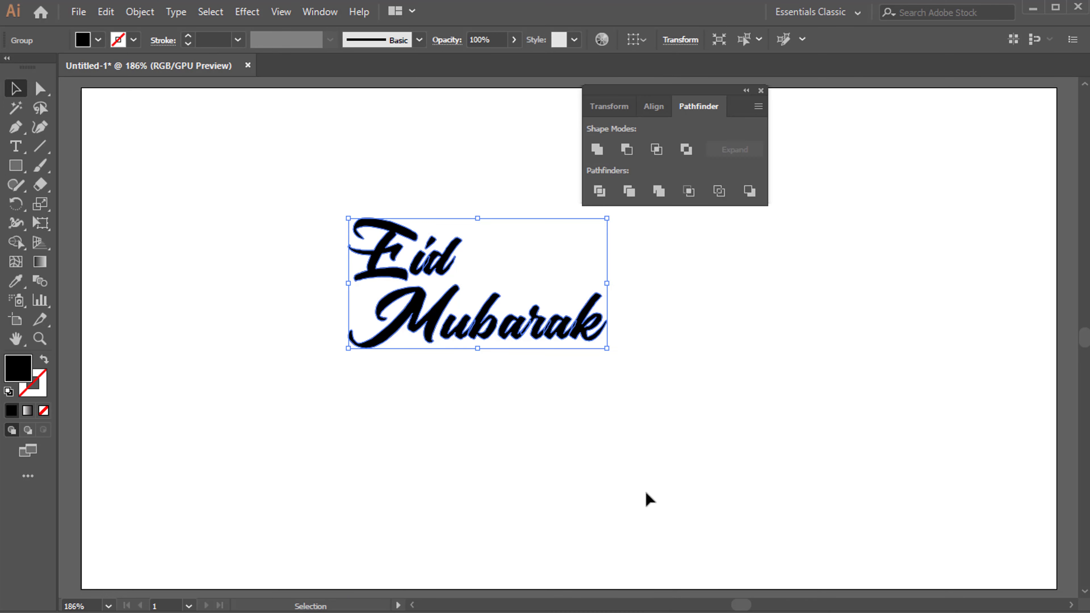
pyautogui.moveTo(724, 98); pyautogui.dragTo(1085, 85)
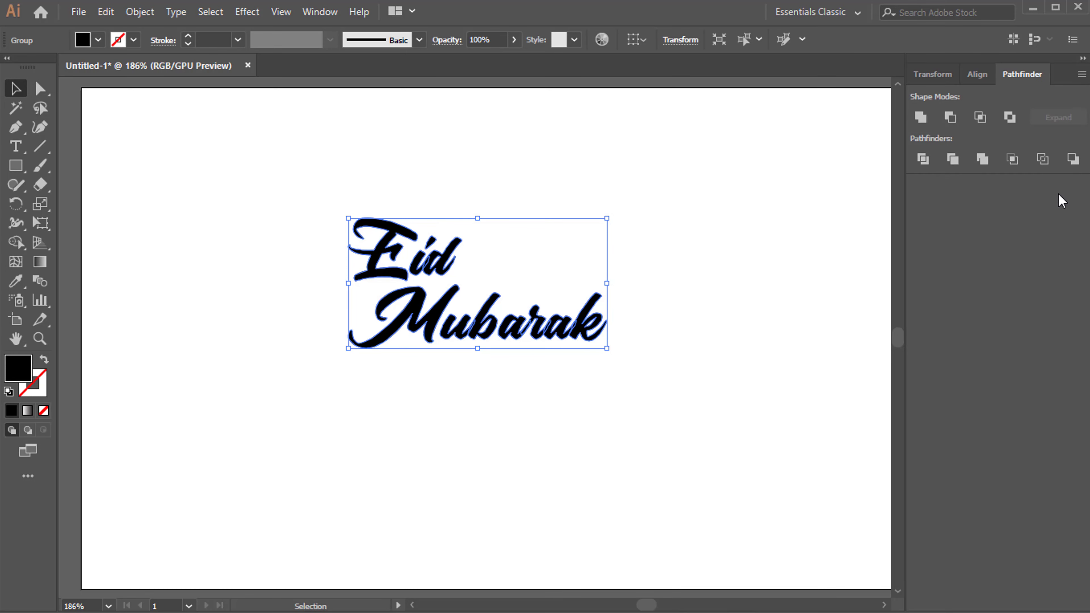
# Unite the outlined Eid Mubarak lettering with Pathfinder and reselect the group
pyautogui.click(920, 123)
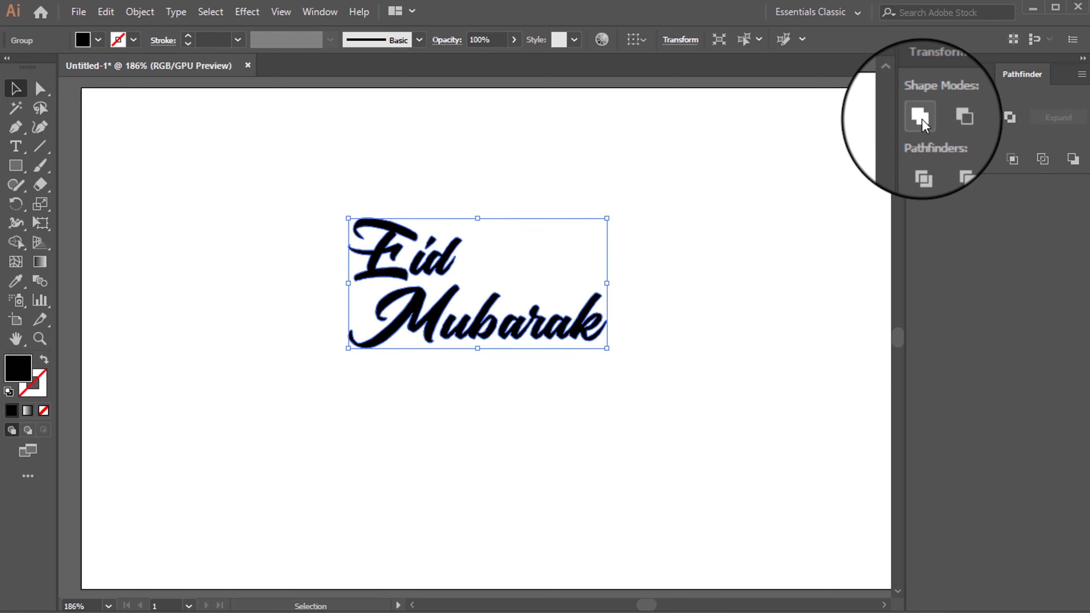
pyautogui.click(628, 215)
pyautogui.click(449, 274)
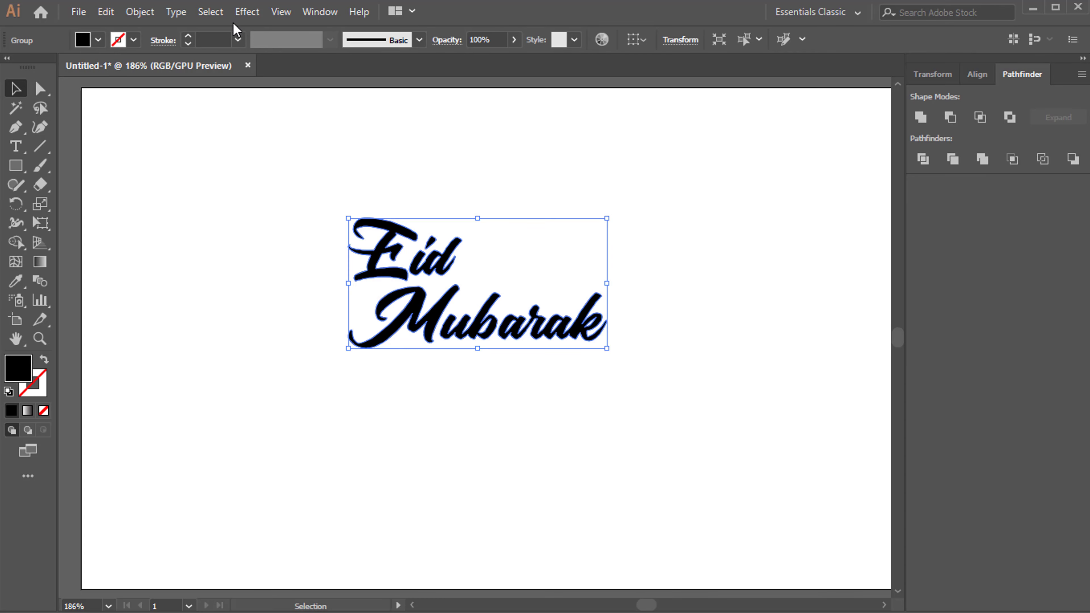
pyautogui.click(140, 12)
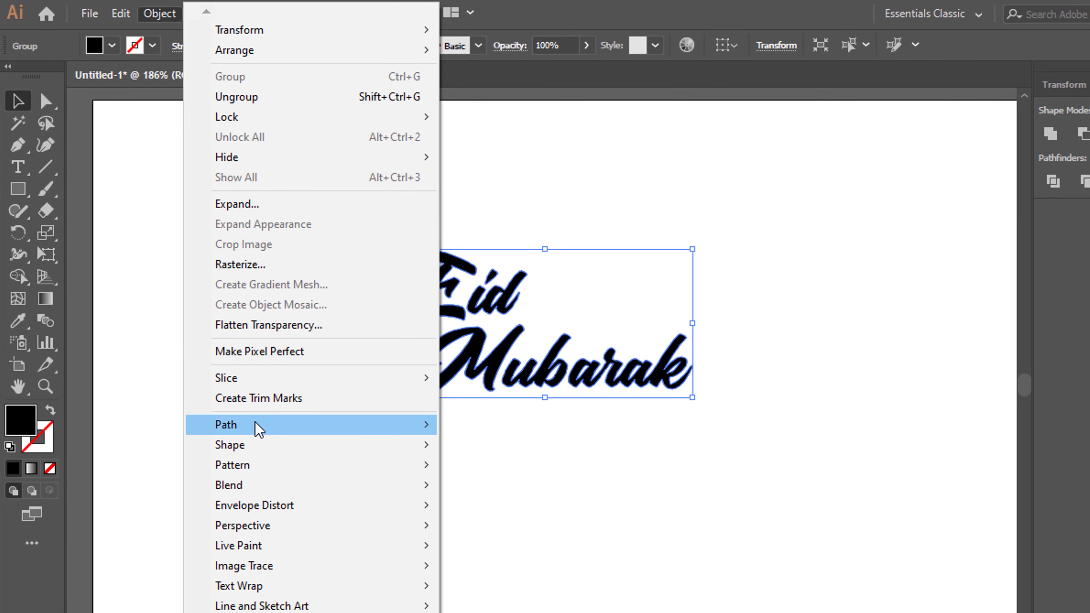
# Apply a 2 mm Offset Path around the Eid Mubarak lettering
pyautogui.moveTo(290, 428)
pyautogui.click(557, 494)
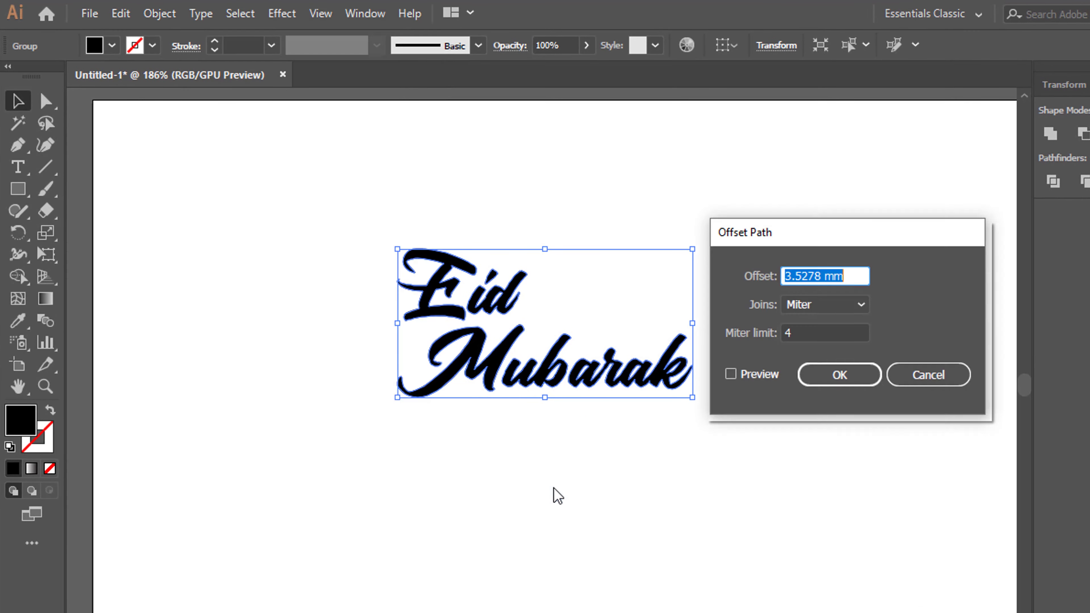
pyautogui.click(747, 376)
pyautogui.click(853, 274)
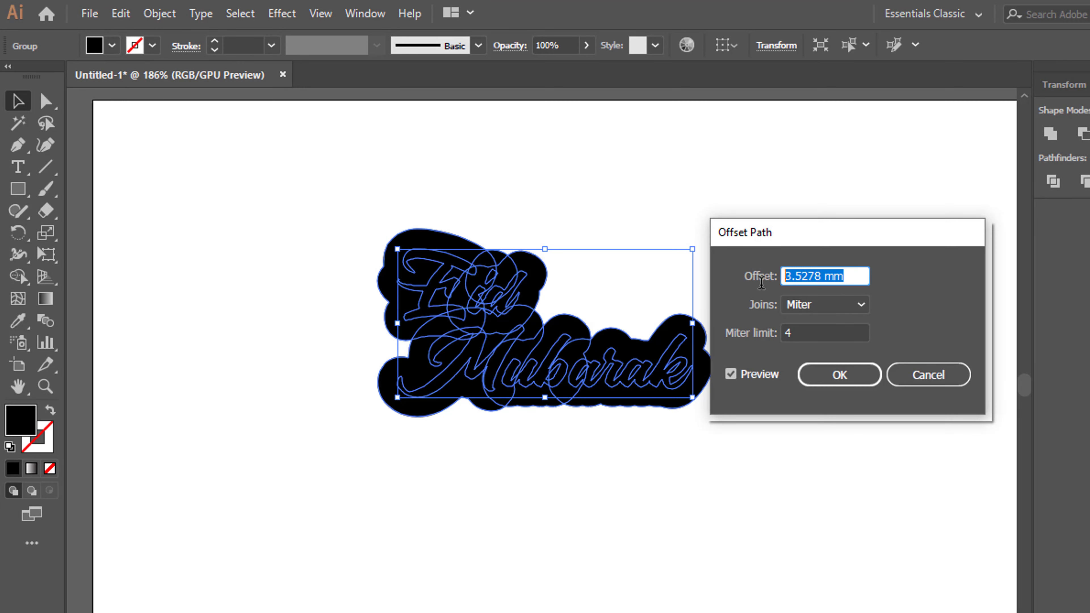
pyautogui.write('2')
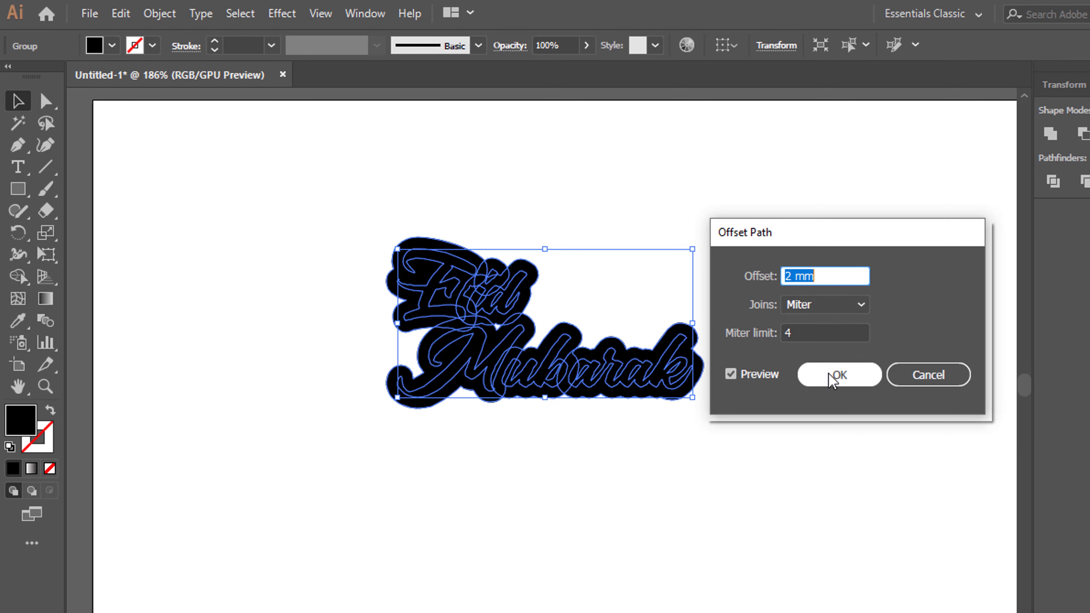
pyautogui.click(833, 378)
pyautogui.click(822, 401)
pyautogui.click(455, 378)
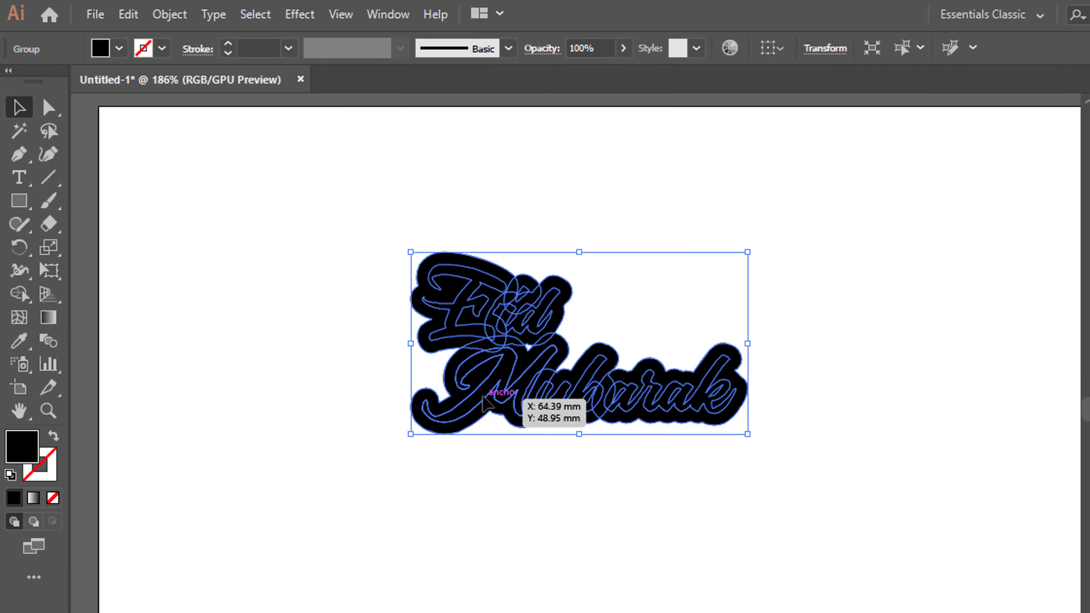
pyautogui.rightClick(483, 397)
# Ungroup, then group and unite all the letter outlines (E, i dot, id, M, ub, arak)
pyautogui.click(540, 559)
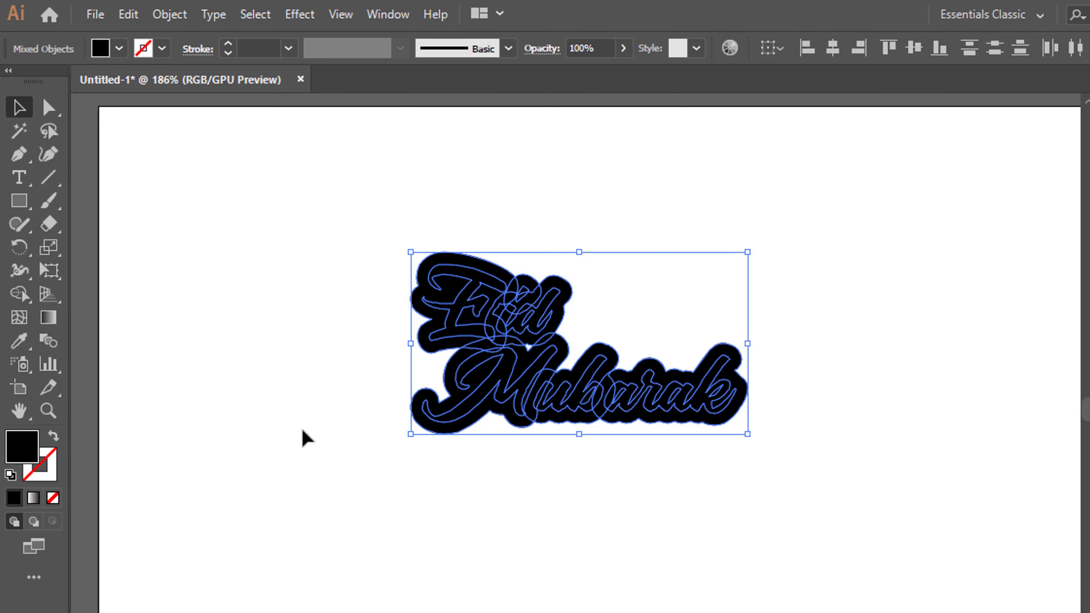
pyautogui.click(306, 432)
pyautogui.hotkey('ctrl', '+')
pyautogui.hotkey('ctrl', '+')
pyautogui.click(360, 244)
pyautogui.keyDown('shift'); pyautogui.click(489, 219); pyautogui.keyUp('shift')
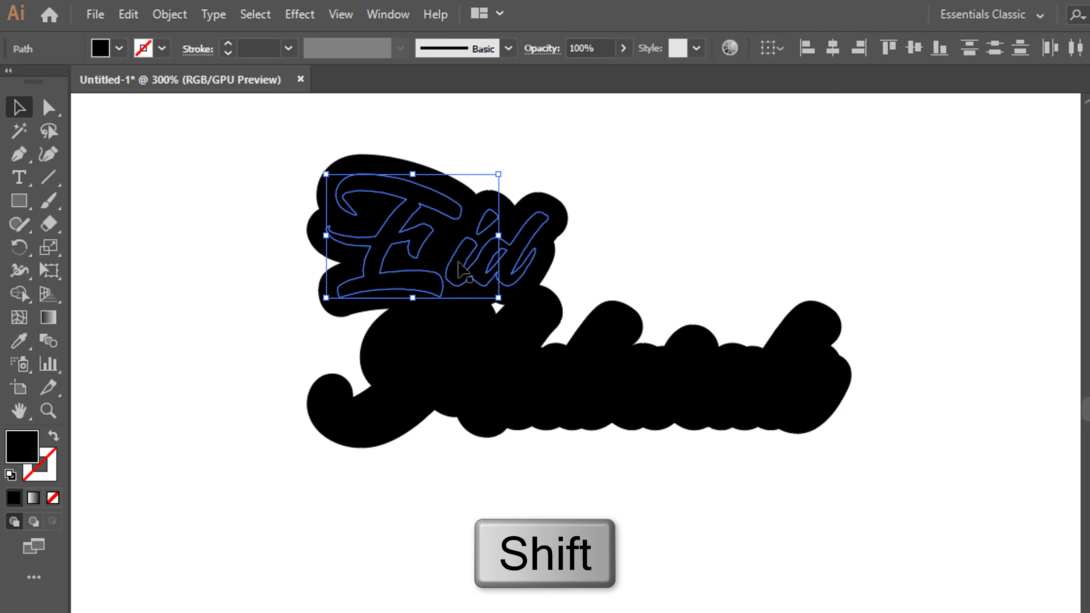
pyautogui.keyDown('shift'); pyautogui.click(472, 274); pyautogui.keyUp('shift')
pyautogui.keyDown('shift'); pyautogui.click(431, 344); pyautogui.keyUp('shift')
pyautogui.keyDown('shift'); pyautogui.click(519, 399); pyautogui.keyUp('shift')
pyautogui.keyDown('shift'); pyautogui.click(657, 397); pyautogui.keyUp('shift')
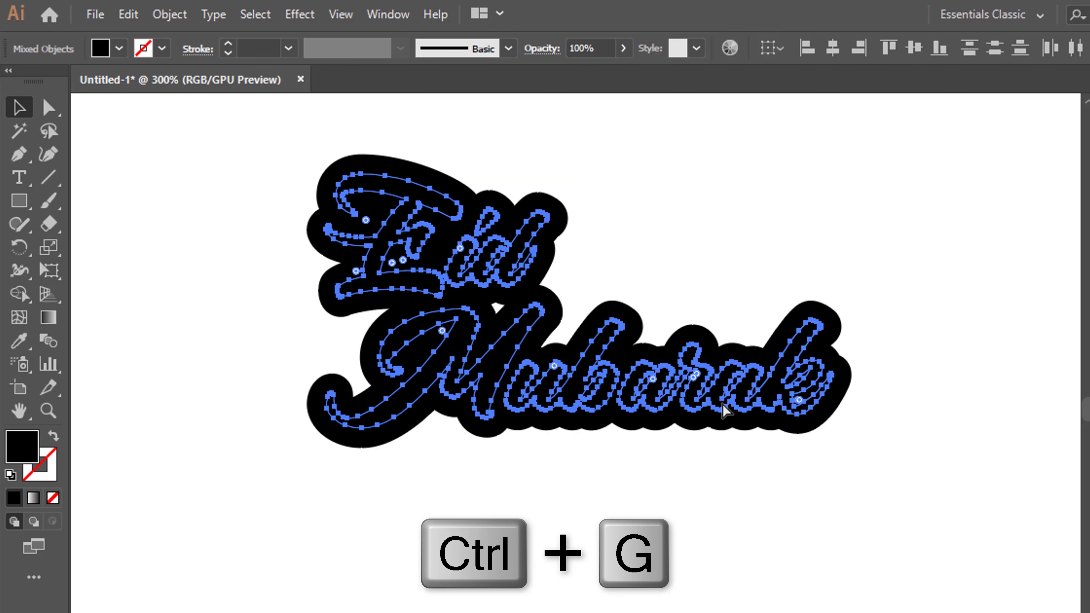
pyautogui.hotkey('ctrl', 'g')
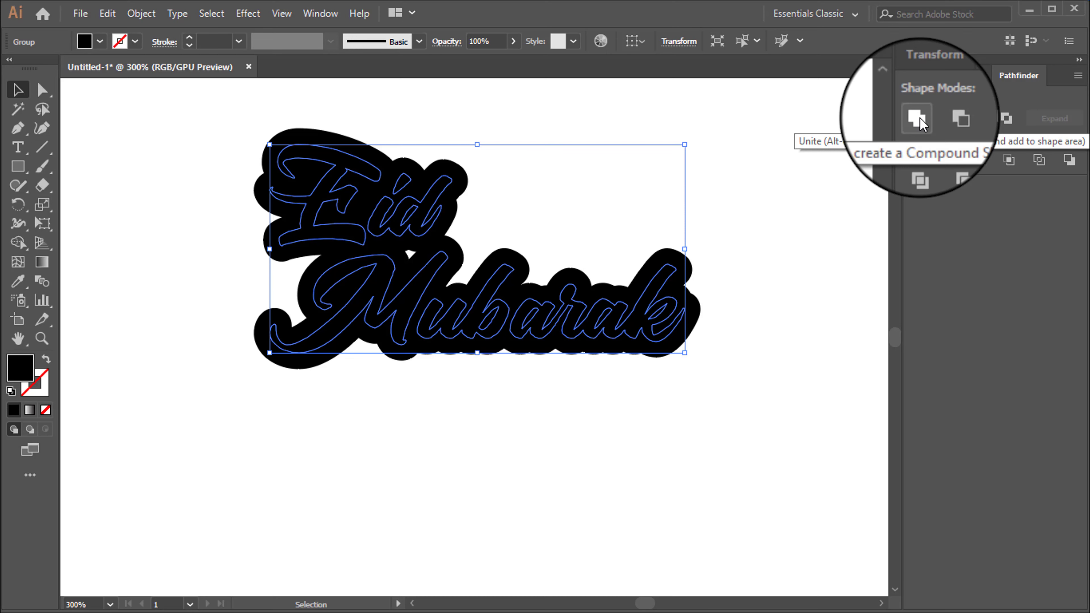
pyautogui.click(917, 119)
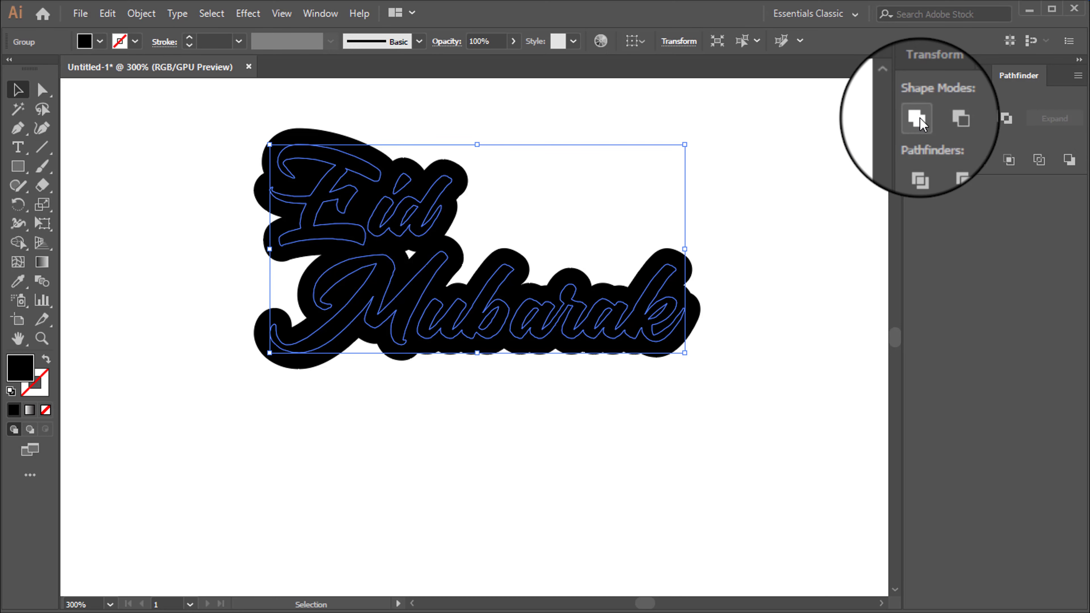
# Group the four black offset pieces and unite them into one sticker base shape
pyautogui.click(714, 355)
pyautogui.click(666, 355)
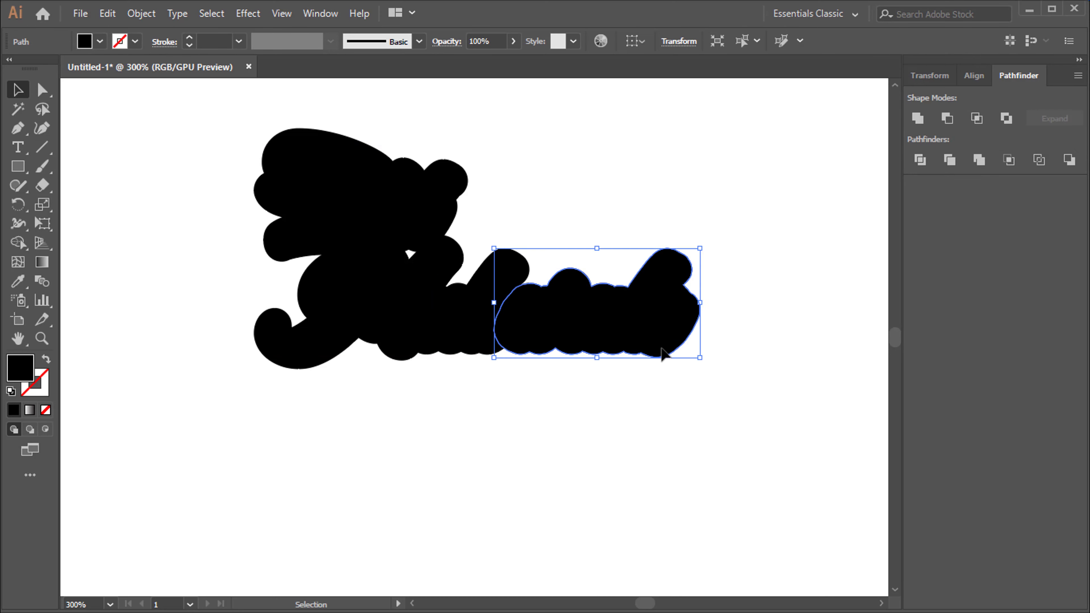
pyautogui.keyDown('shift'); pyautogui.click(475, 350); pyautogui.keyUp('shift')
pyautogui.keyDown('shift'); pyautogui.click(325, 358); pyautogui.keyUp('shift')
pyautogui.keyDown('shift'); pyautogui.click(262, 194); pyautogui.keyUp('shift')
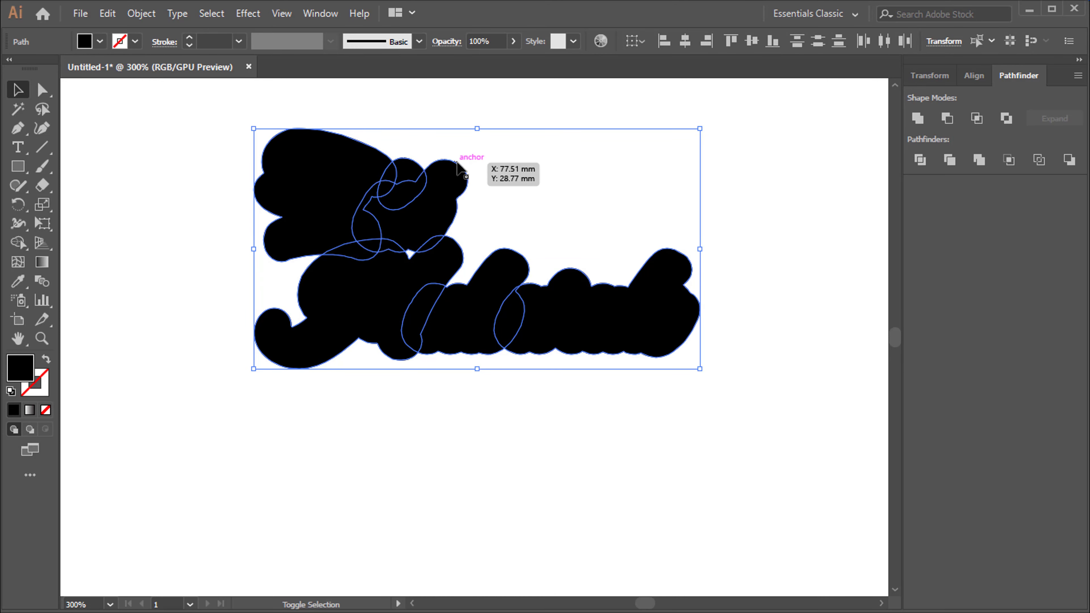
pyautogui.hotkey('ctrl', 'g')
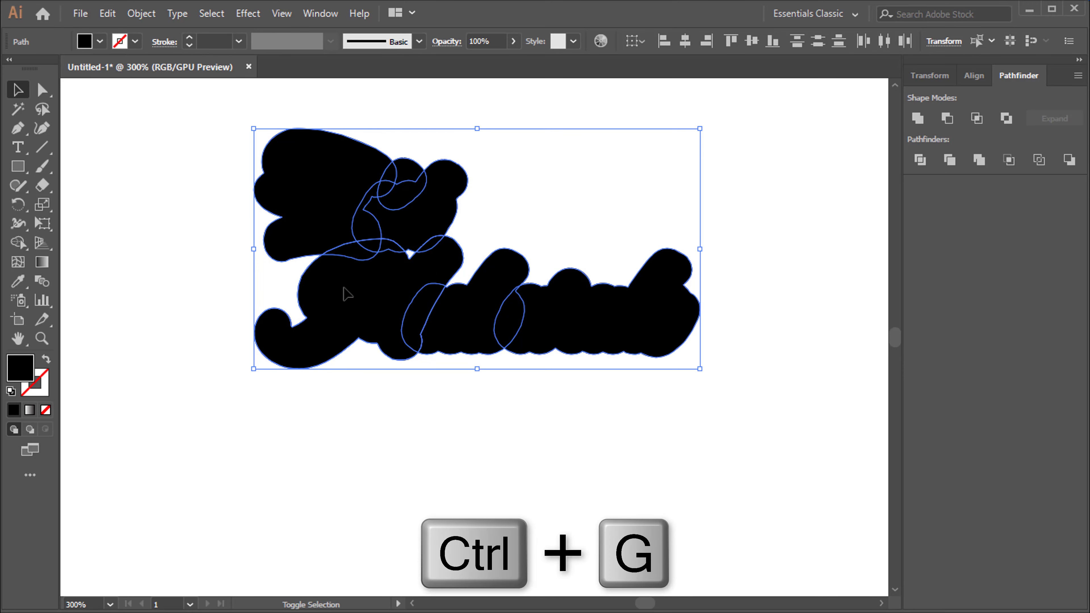
pyautogui.press('ctrl')
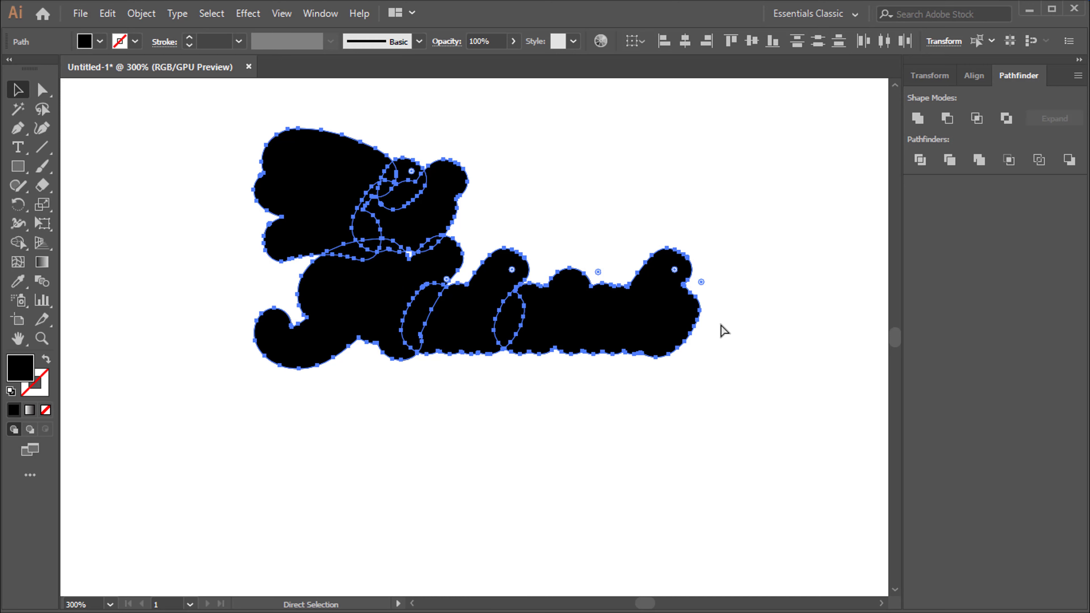
pyautogui.click(917, 119)
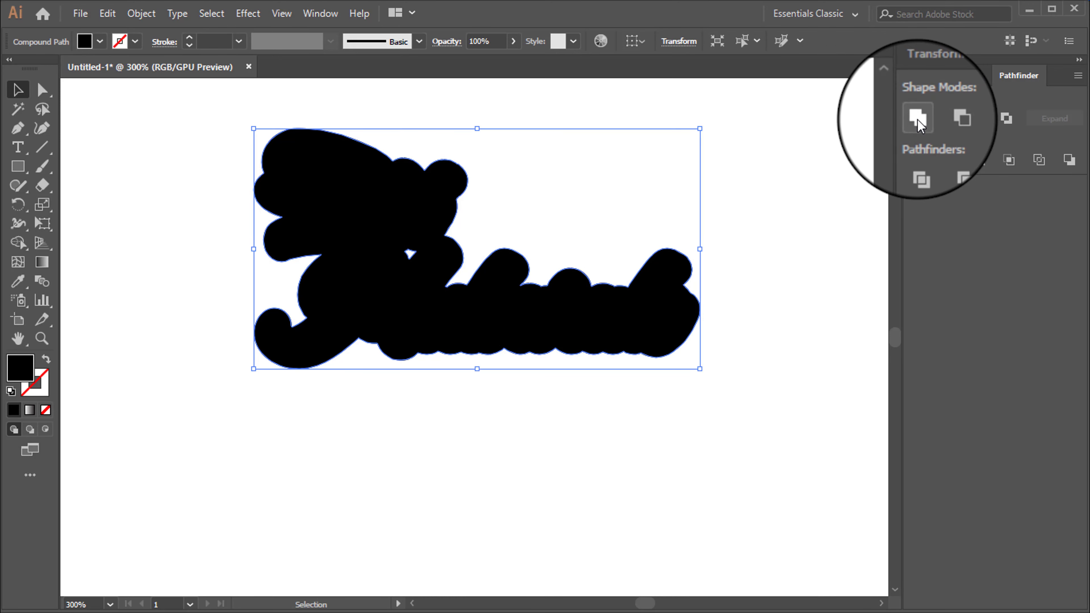
# Fill the Eid Mubarak lettering with white via the Color Picker
pyautogui.click(784, 223)
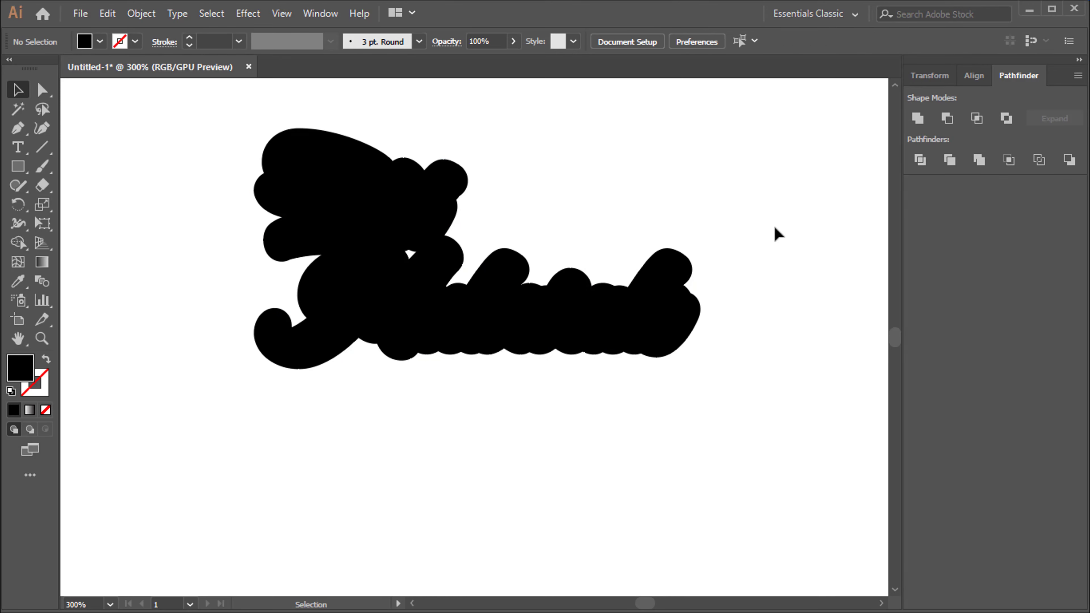
pyautogui.click(598, 330)
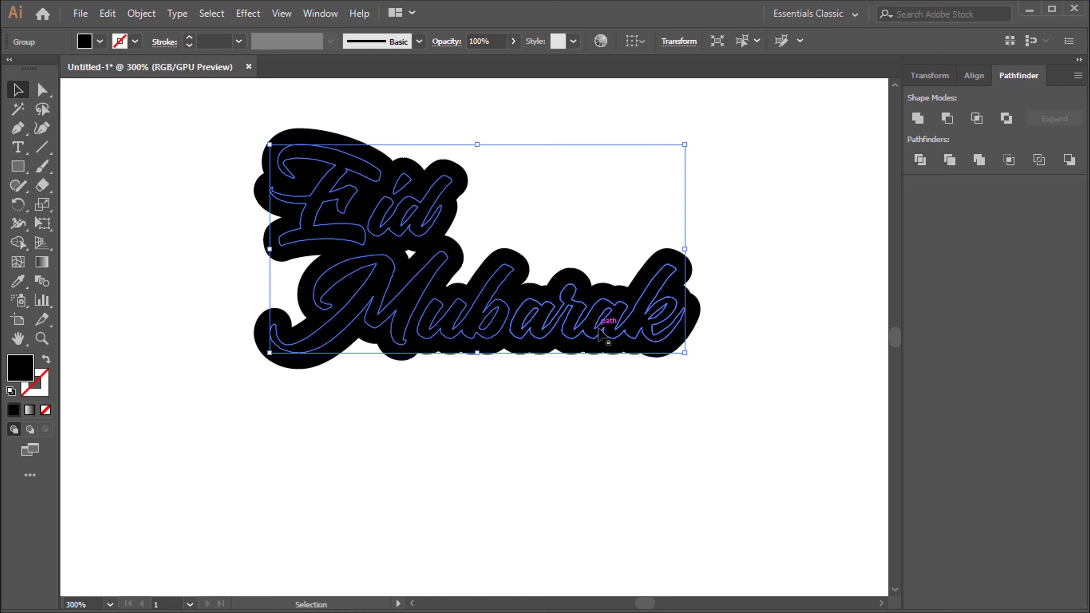
pyautogui.doubleClick(23, 378)
pyautogui.click(586, 104)
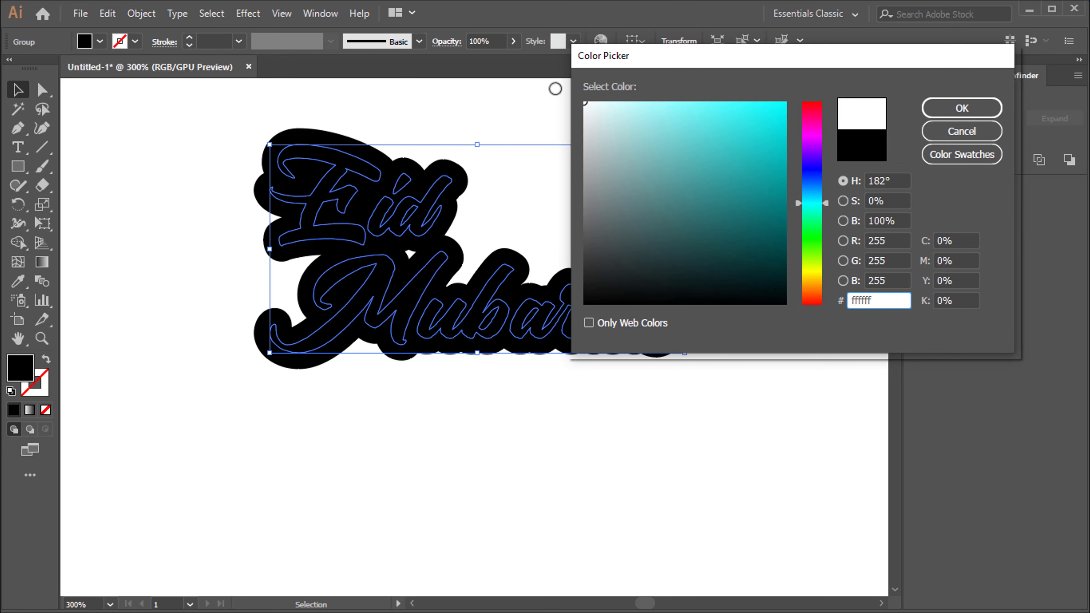
pyautogui.click(960, 108)
pyautogui.click(685, 227)
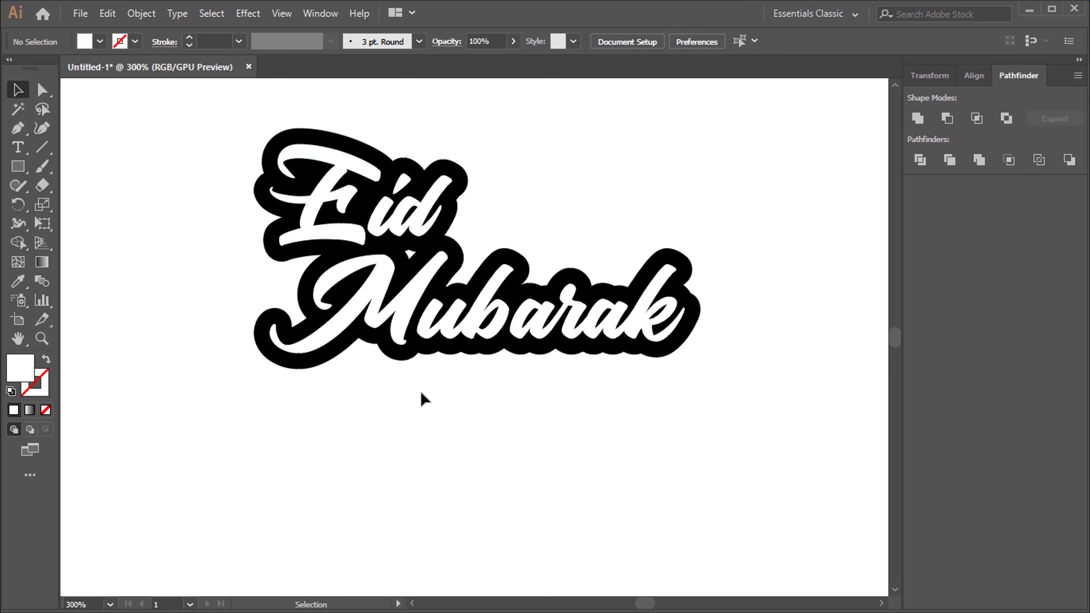
pyautogui.click(408, 363)
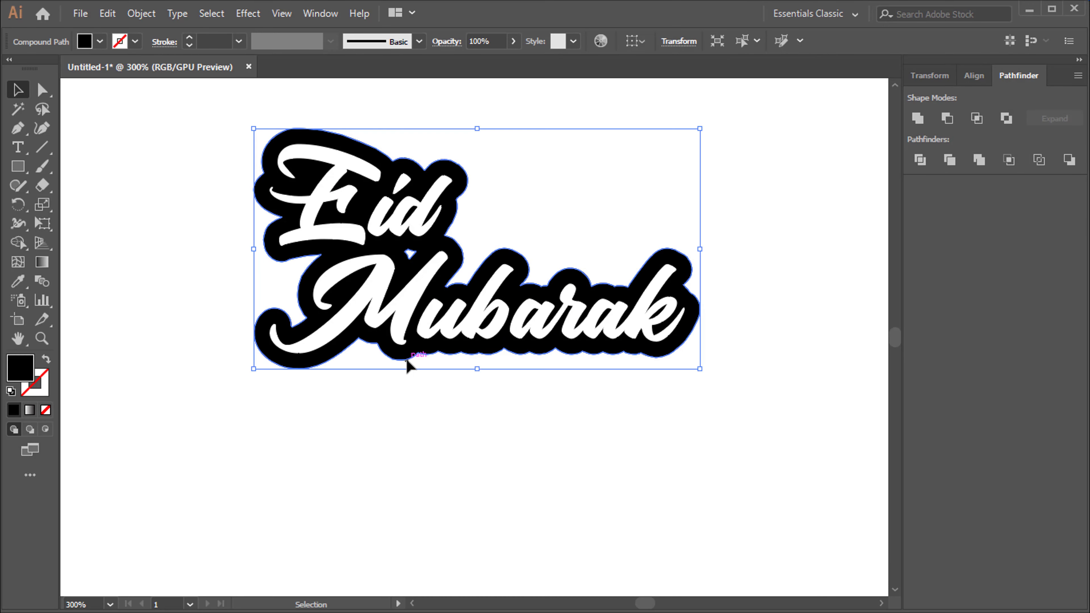
# Paste a copy of the black outline in front, nudge it two steps down-right, select both
pyautogui.hotkey('ctrl', 'c')
pyautogui.press('a')
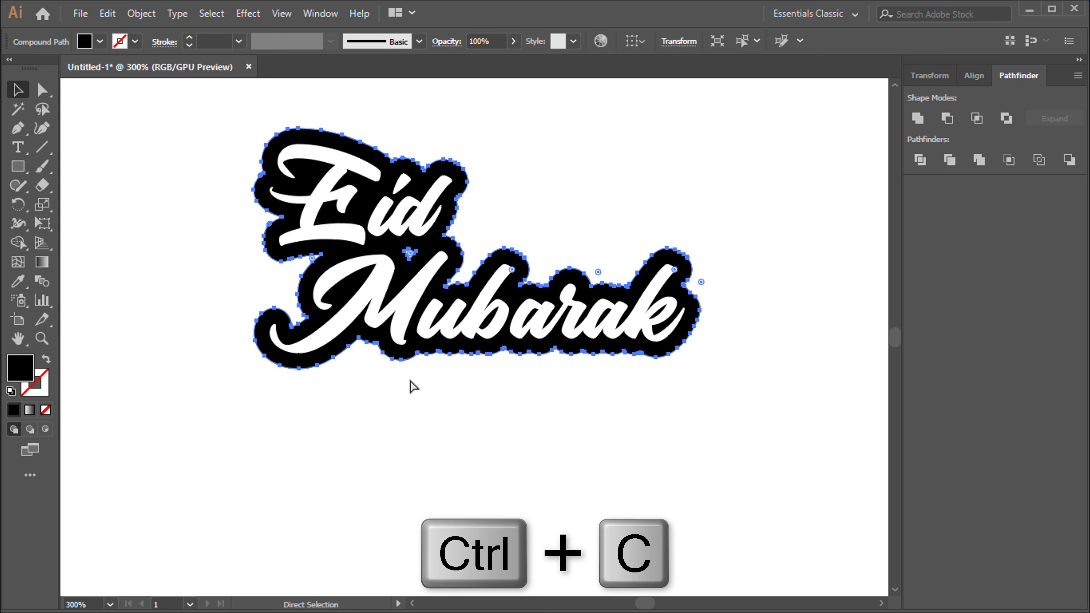
pyautogui.hotkey('ctrl', 'f')
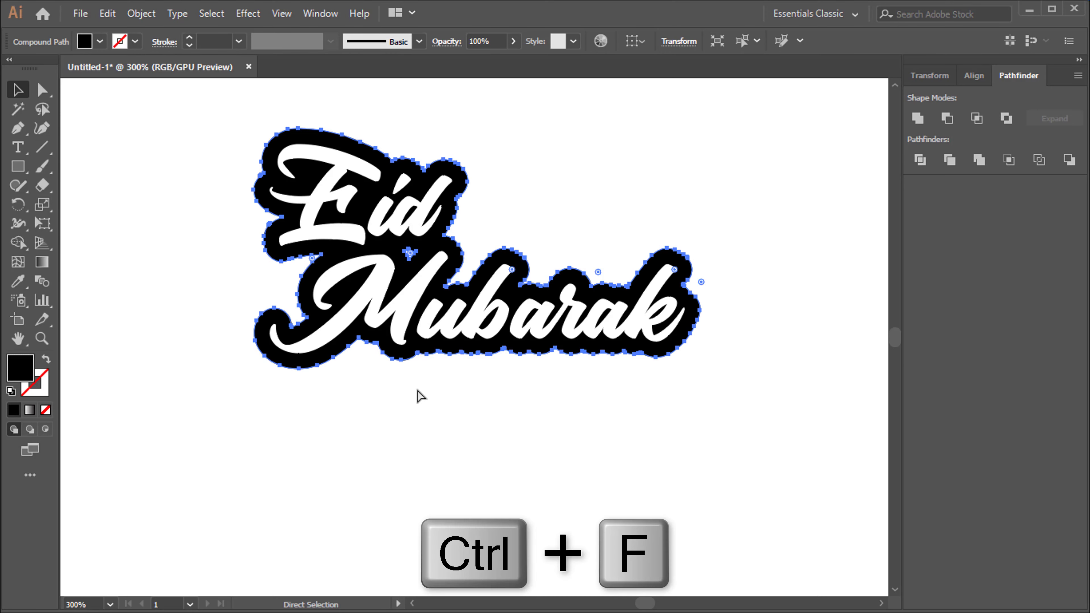
pyautogui.press('v')
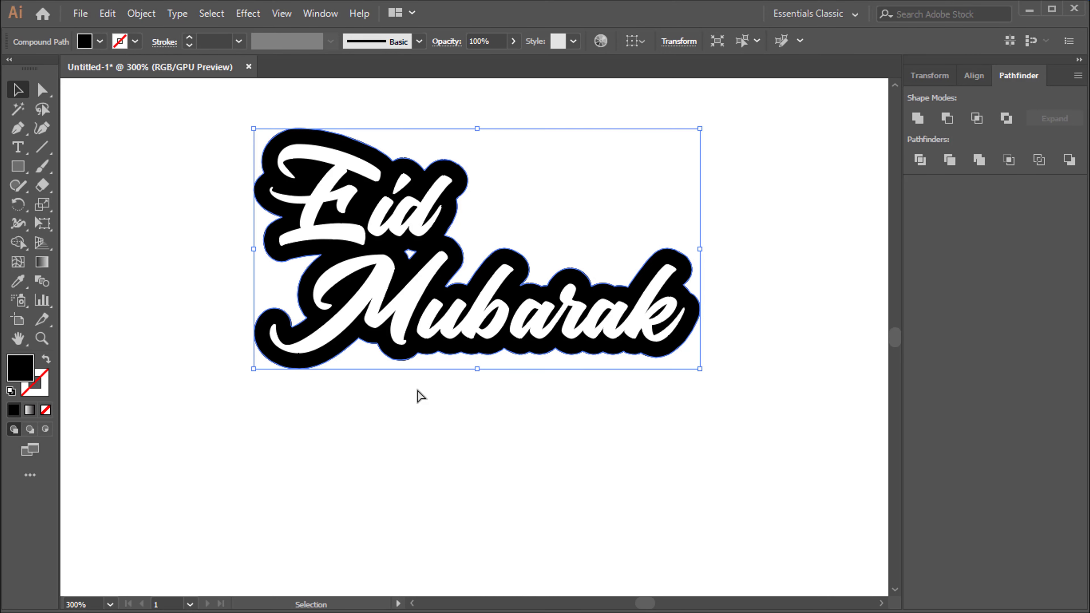
pyautogui.press('Down')
pyautogui.press('Down')
pyautogui.press('Down')
pyautogui.press('Right')
pyautogui.press('Right')
pyautogui.press('Right')
pyautogui.press('Down')
pyautogui.press('Down')
pyautogui.press('Down')
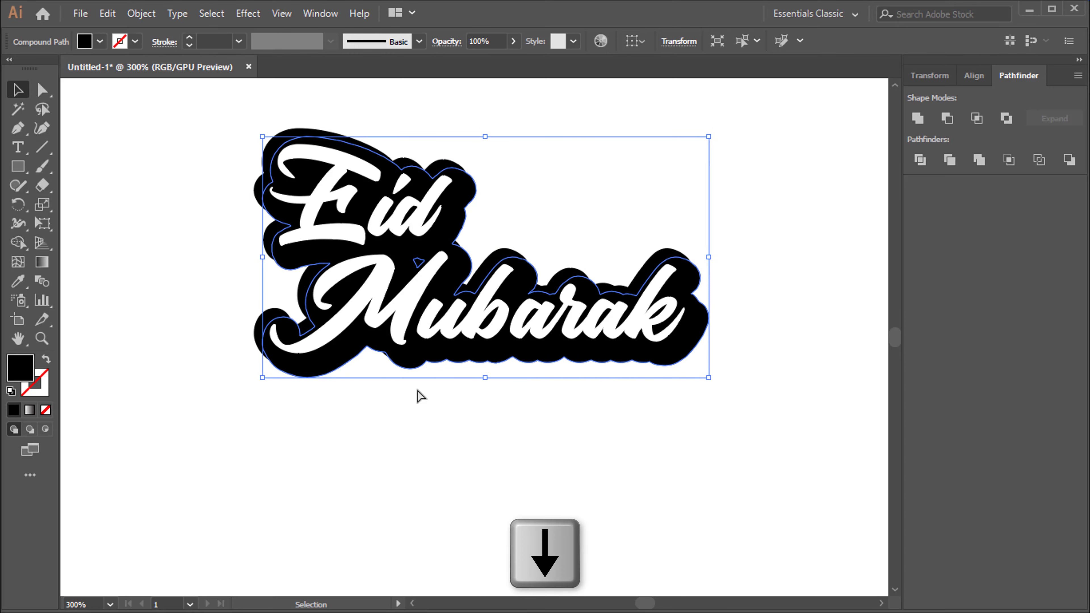
pyautogui.press('Right')
pyautogui.press('Right')
pyautogui.press('Right')
pyautogui.press('Right')
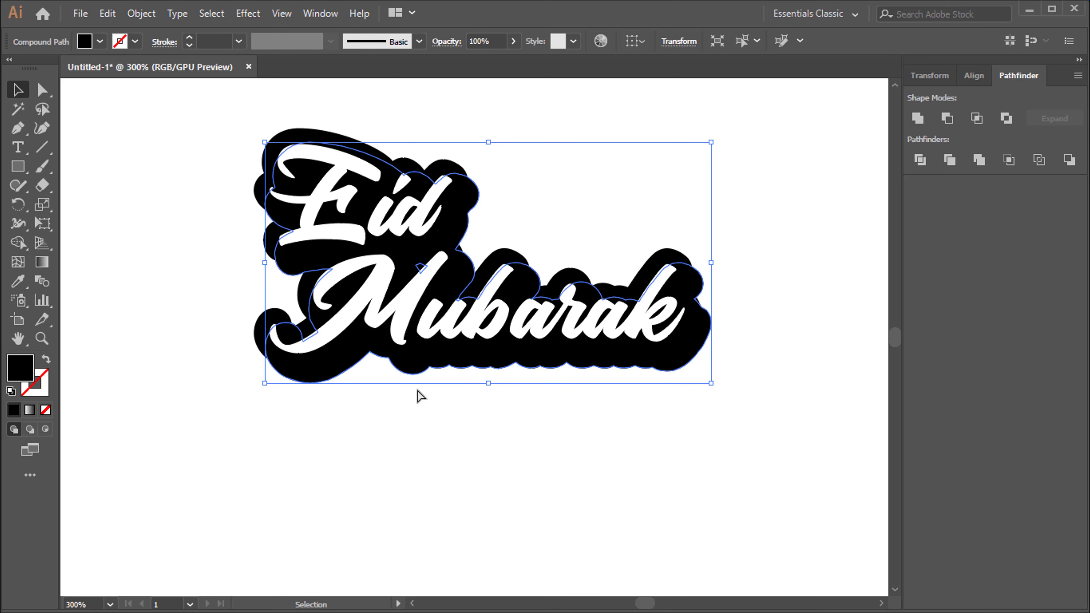
pyautogui.click(448, 394)
pyautogui.click(461, 188)
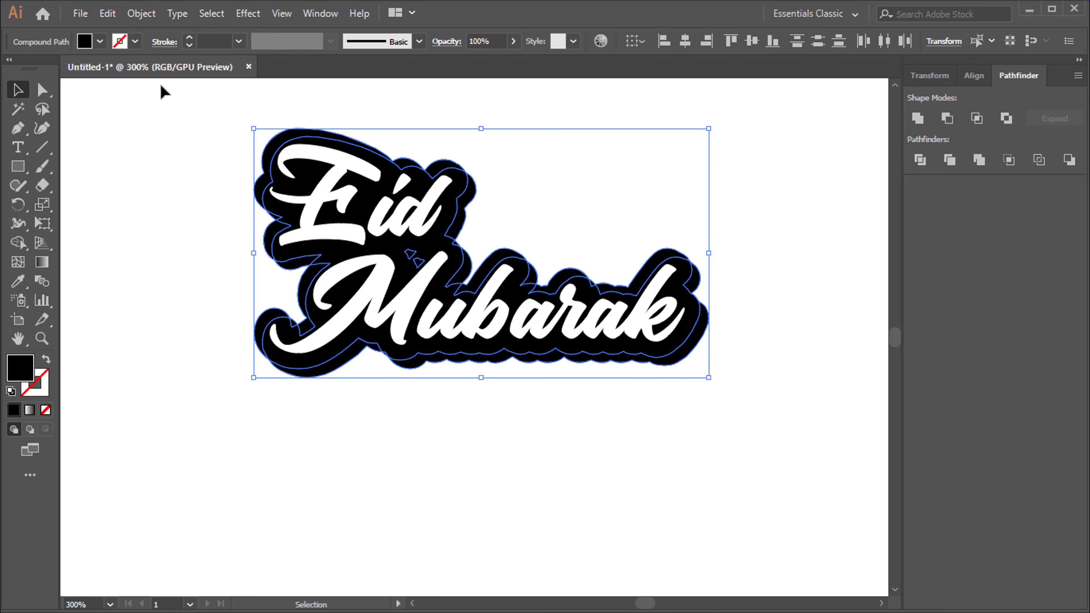
# Make a blend between the two black outline shapes
pyautogui.click(144, 14)
pyautogui.moveTo(237, 430)
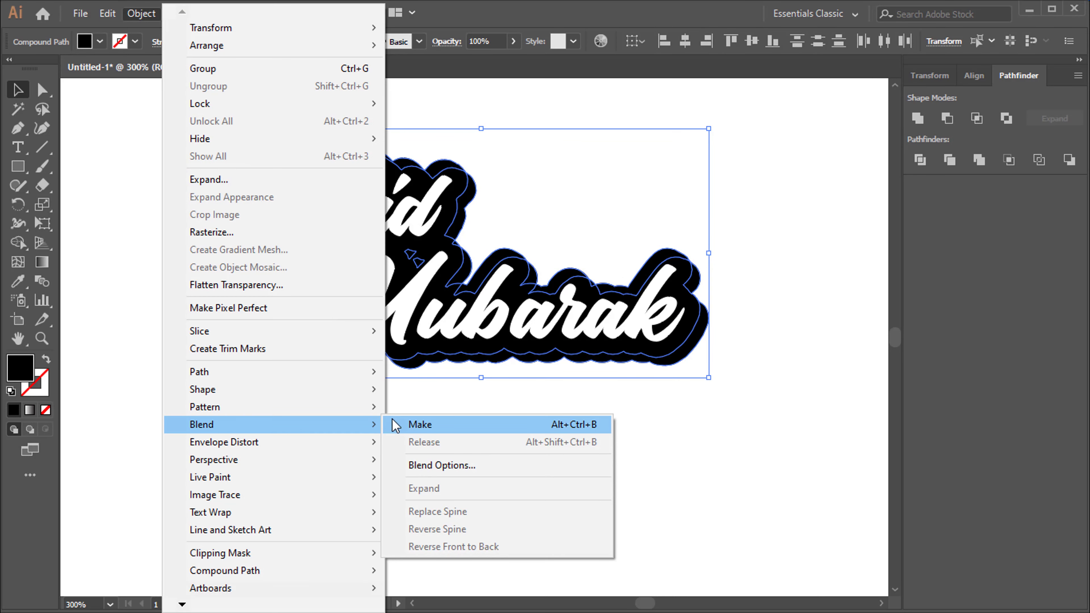
pyautogui.click(410, 425)
# Set Blend Options spacing to 30 Specified Steps with preview on
pyautogui.click(134, 17)
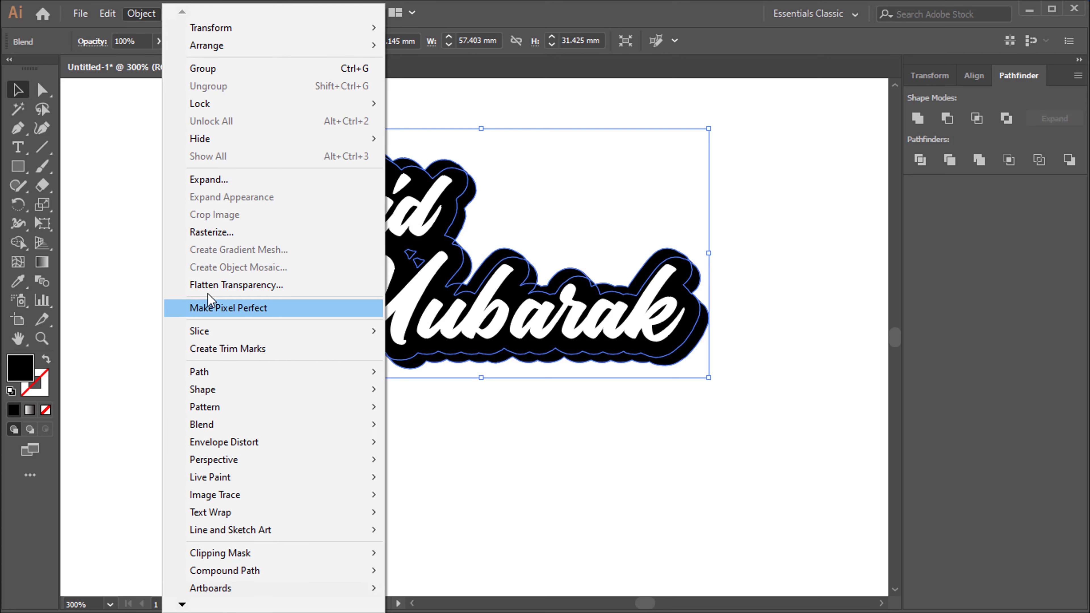
pyautogui.moveTo(222, 431)
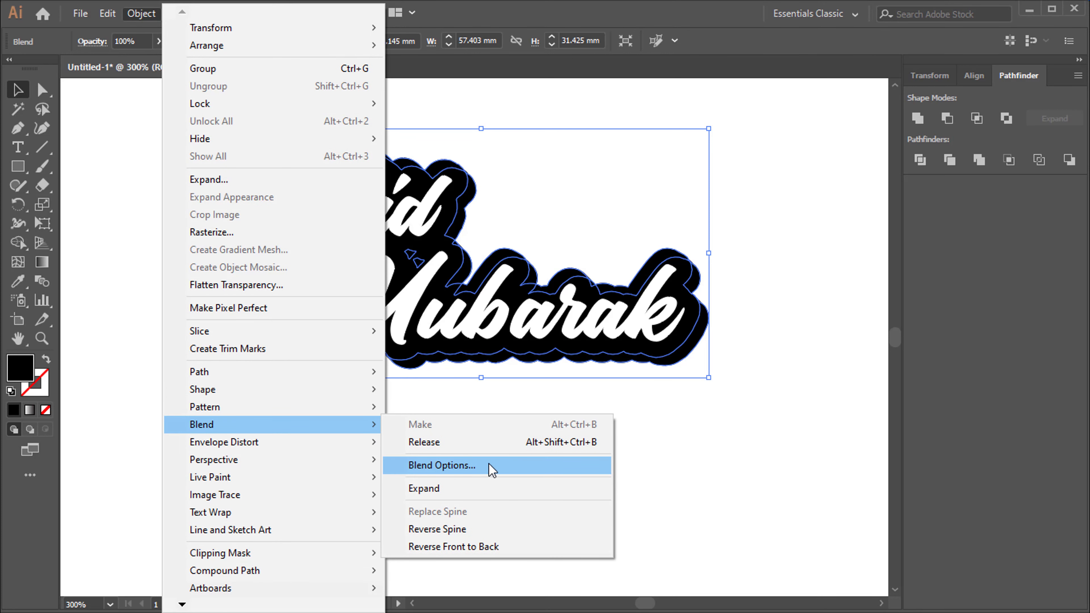
pyautogui.click(441, 466)
pyautogui.click(862, 244)
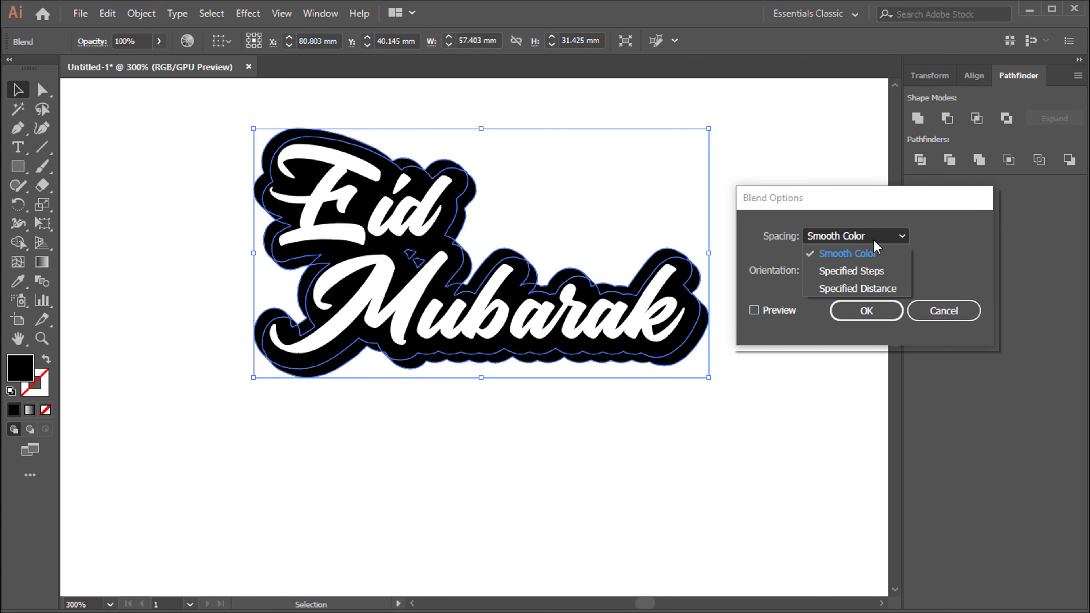
pyautogui.click(893, 273)
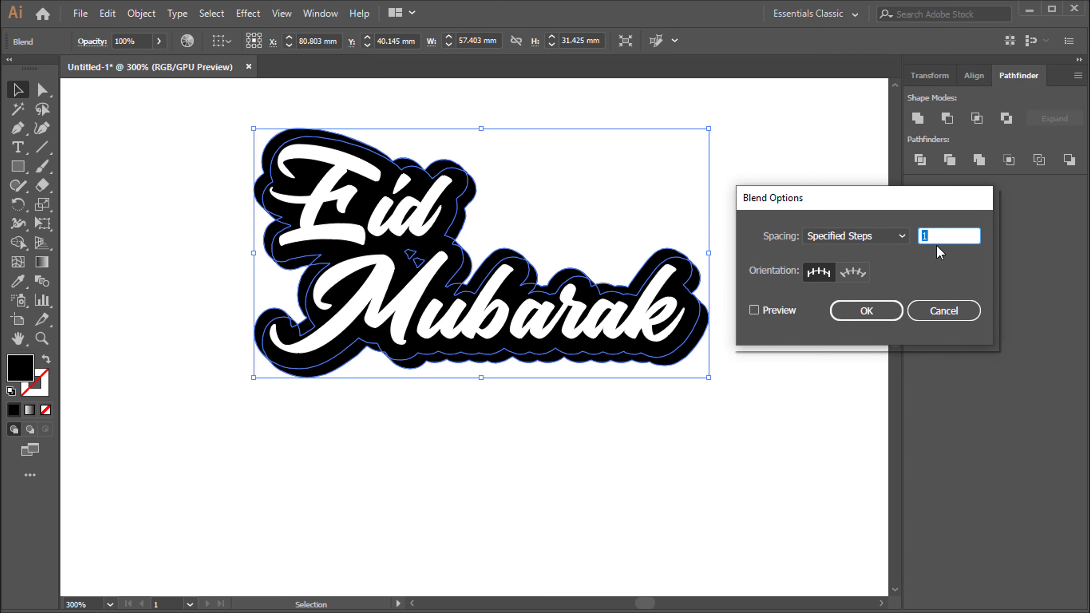
pyautogui.click(786, 311)
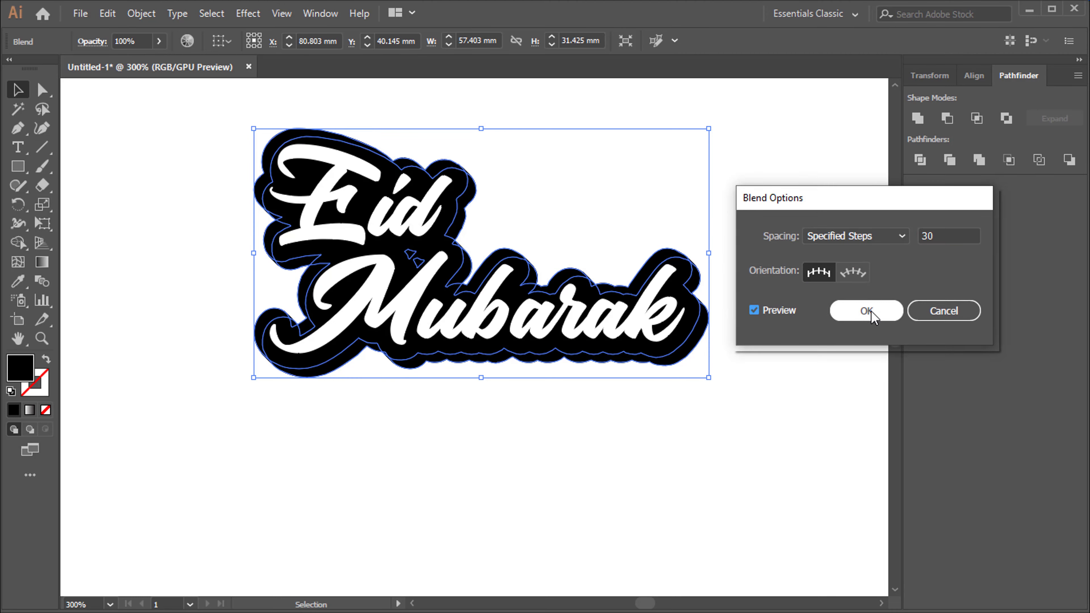
# Expand the 30-step blend and unite it into one solid black shadow shape
pyautogui.click(860, 311)
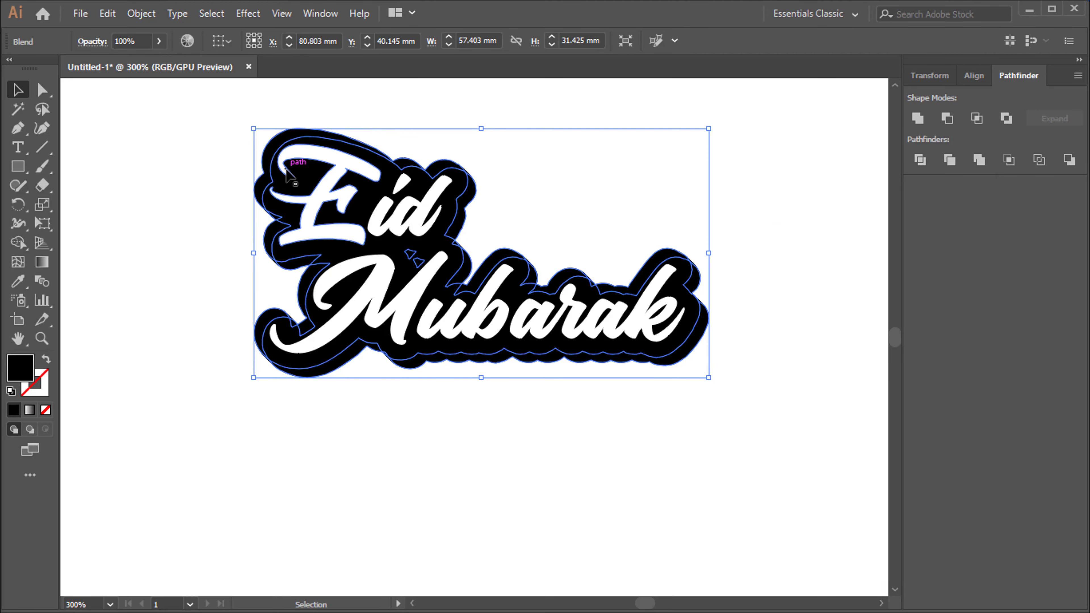
pyautogui.click(141, 13)
pyautogui.click(188, 178)
pyautogui.click(506, 404)
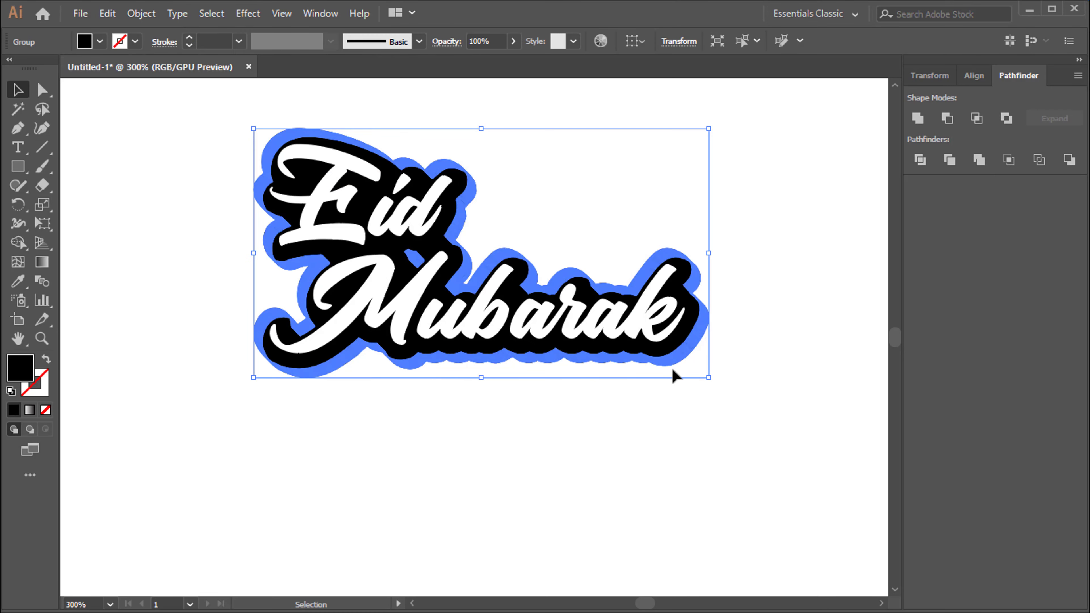
pyautogui.click(917, 118)
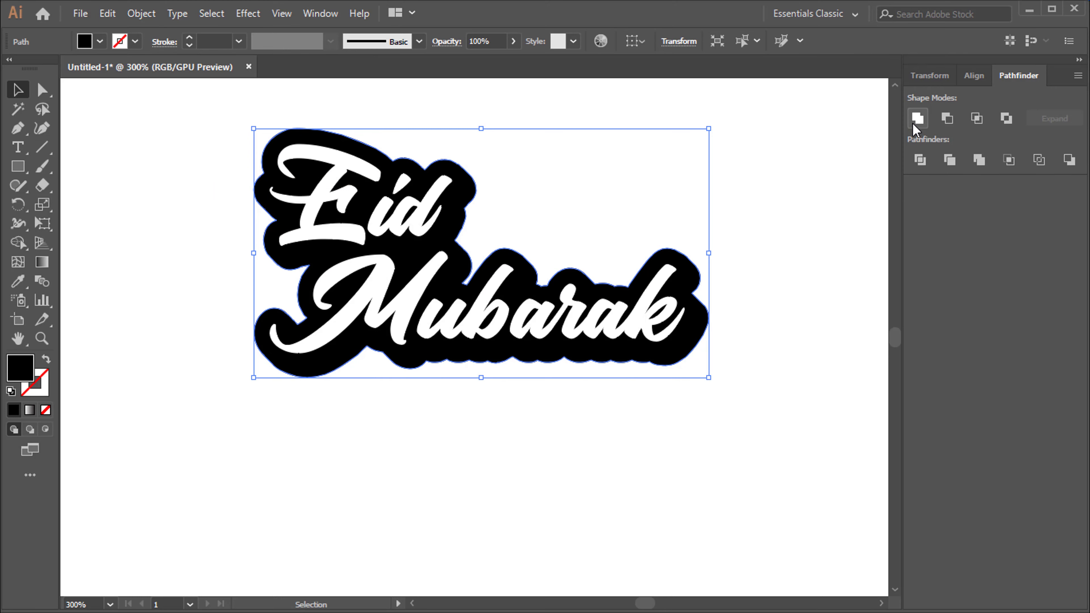
pyautogui.click(757, 266)
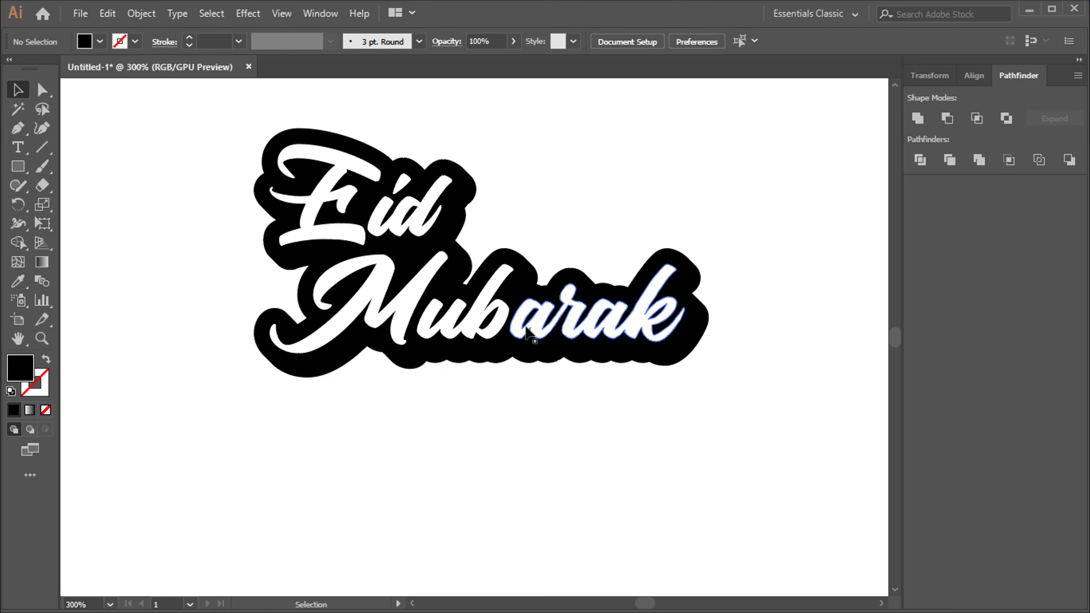
# Paste a copy of the white lettering in front and nudge it down and right
pyautogui.click(397, 306)
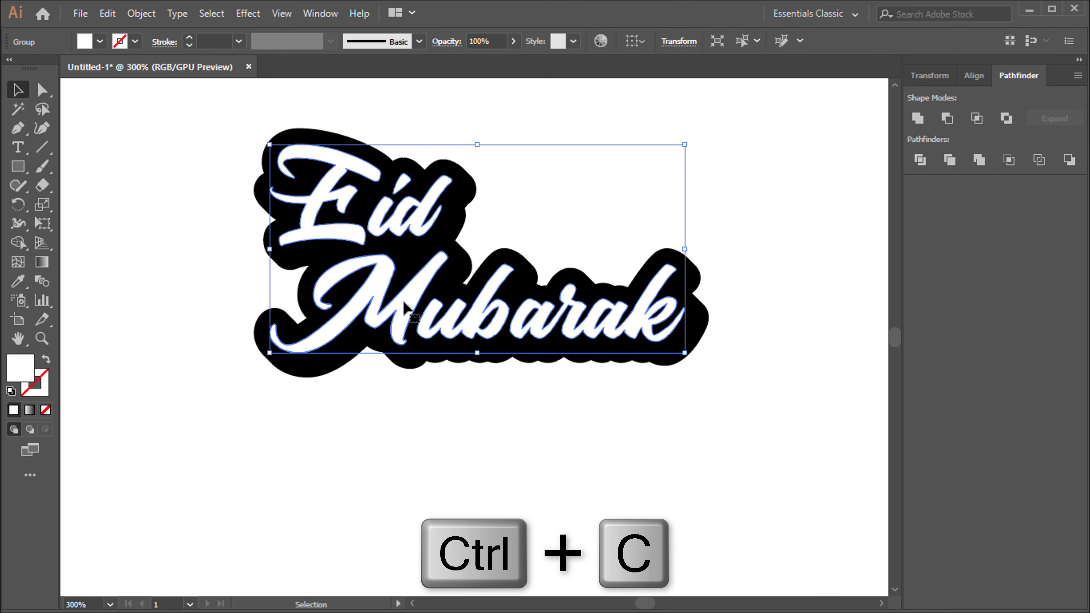
pyautogui.hotkey('ctrl', 'f')
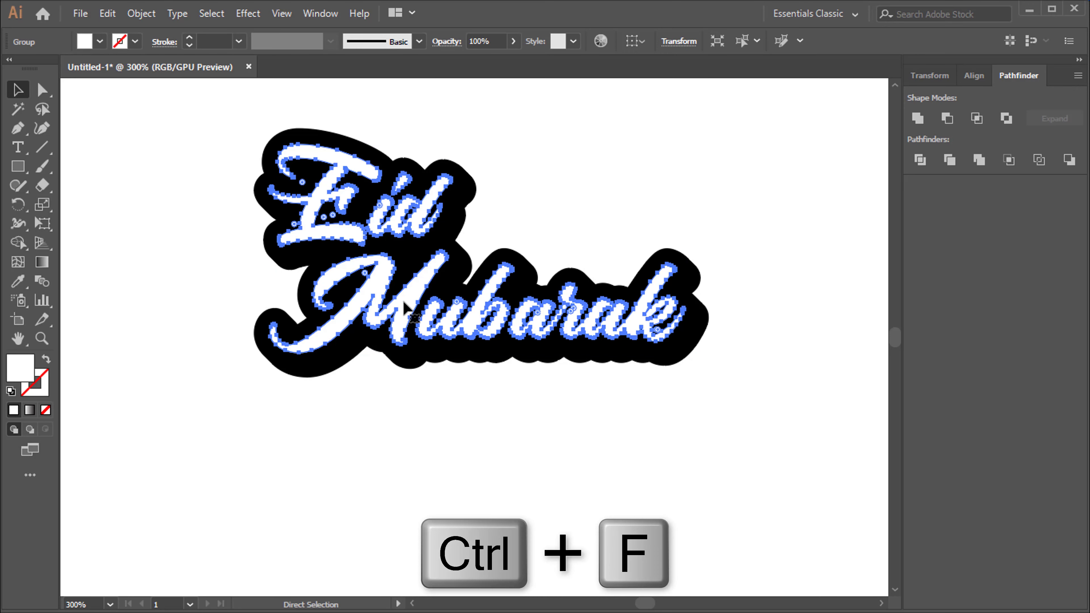
pyautogui.press('Right')
pyautogui.press('Right')
pyautogui.press('Right')
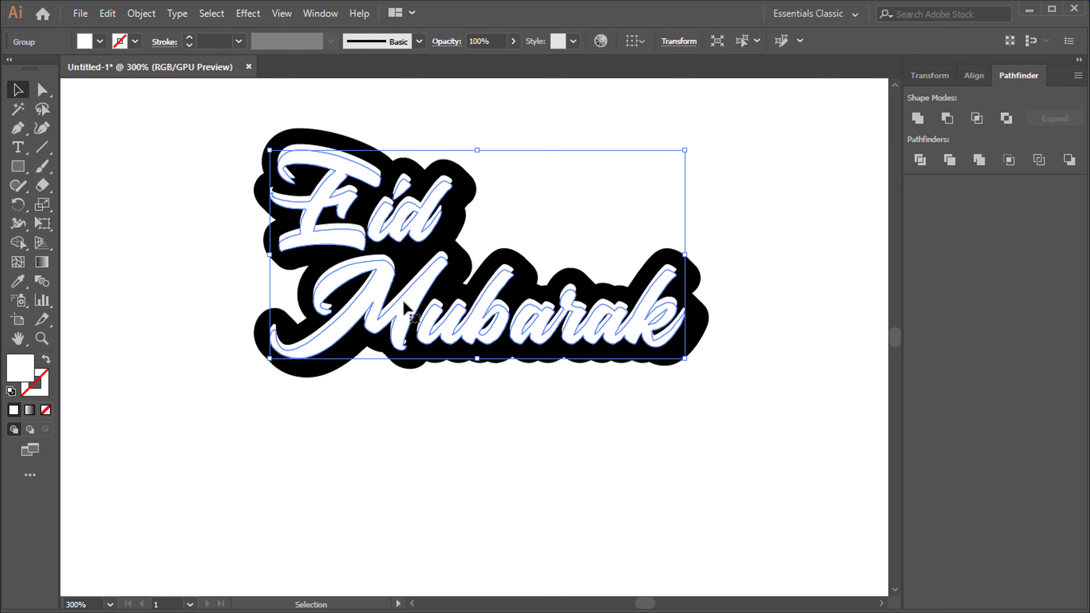
pyautogui.press('Down')
pyautogui.press('Down')
pyautogui.press('Down')
pyautogui.press('Right')
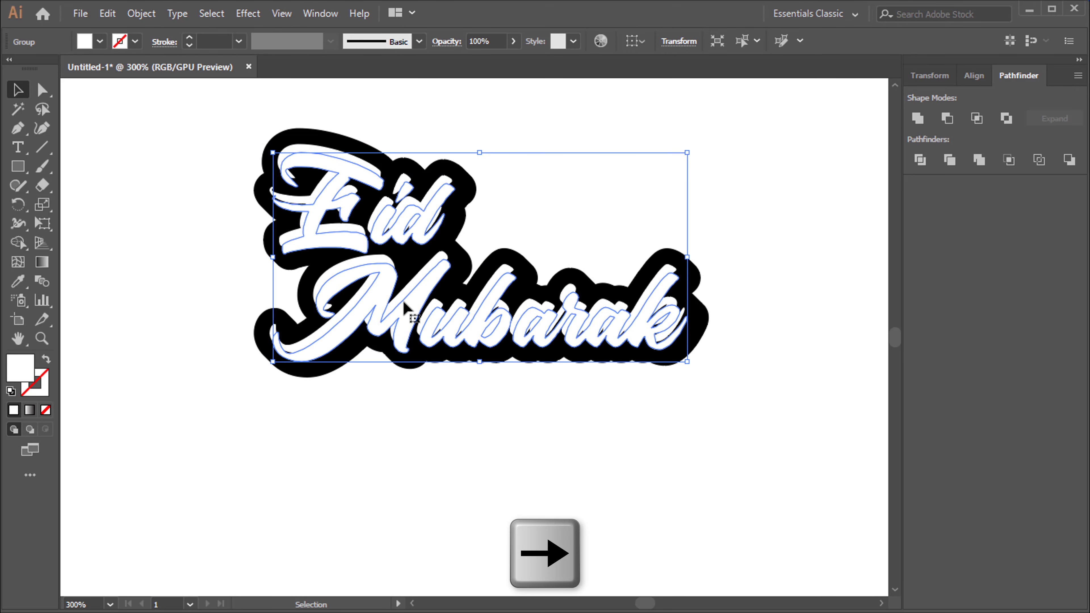
pyautogui.click(544, 373)
# Fill the lettering copy with pink ff2368 and send it backward behind the white text
pyautogui.click(642, 341)
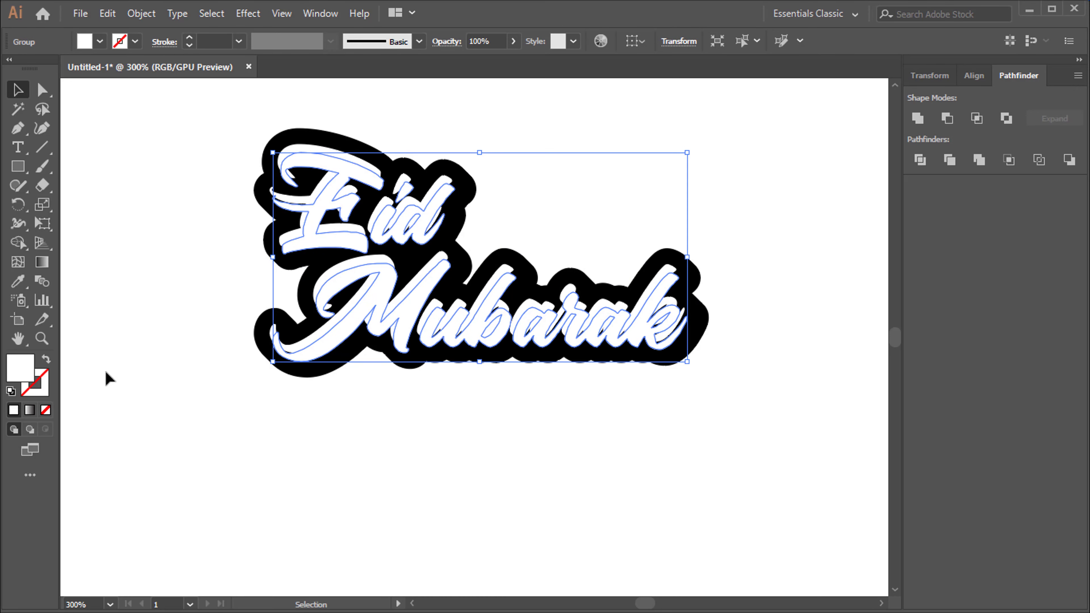
pyautogui.doubleClick(19, 370)
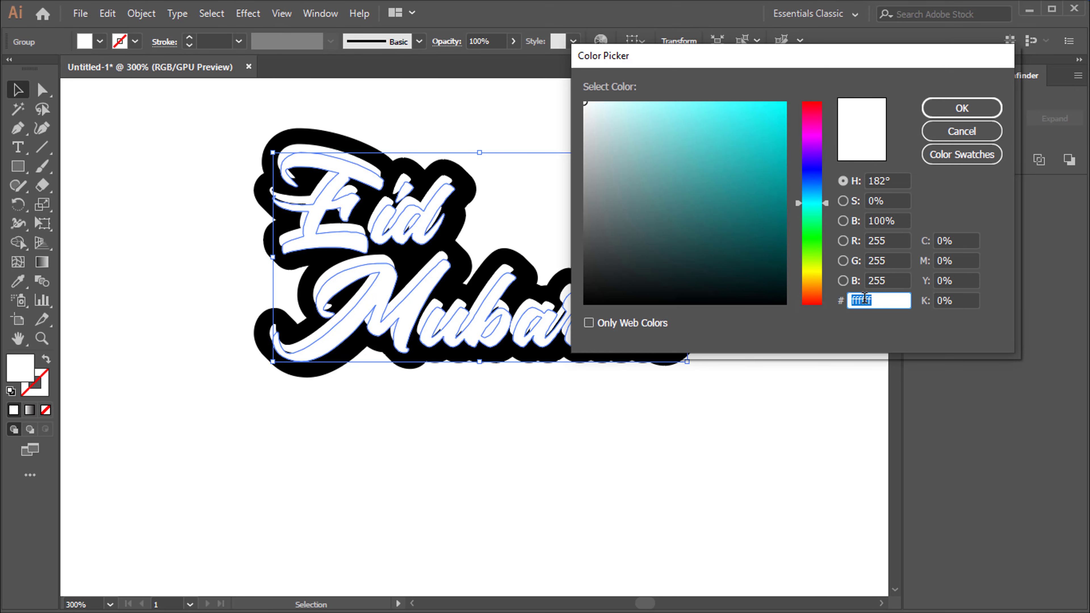
pyautogui.write('ff2368')
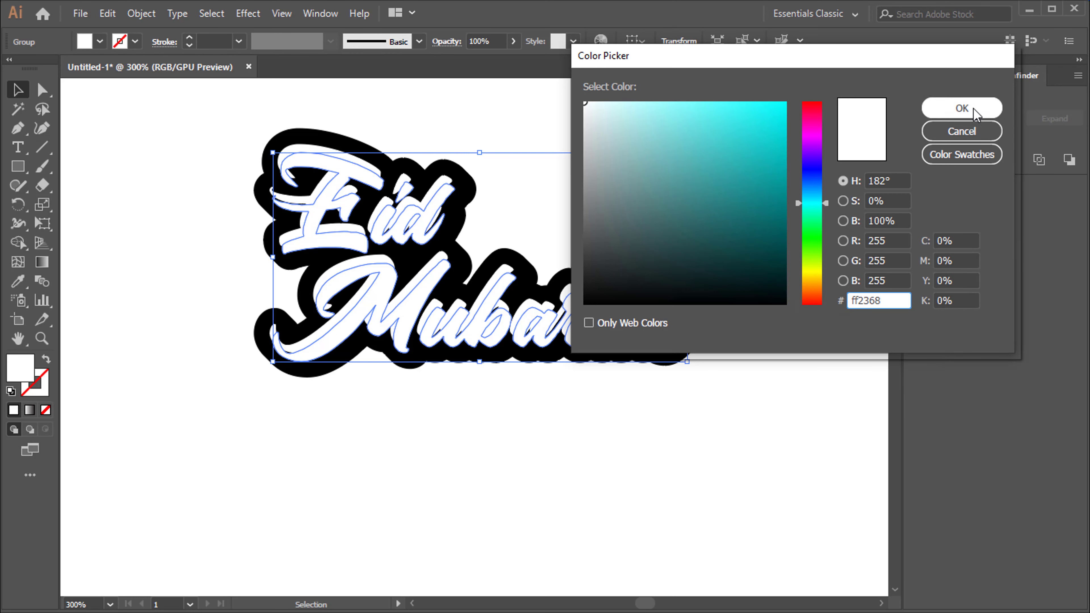
pyautogui.click(961, 107)
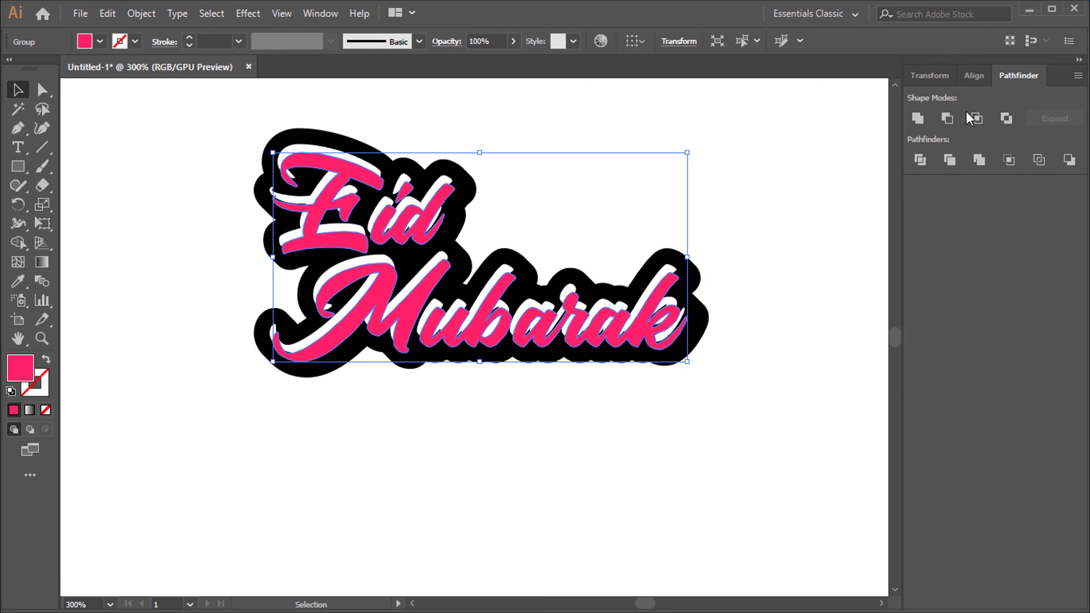
pyautogui.rightClick(642, 330)
pyautogui.moveTo(669, 503)
pyautogui.click(861, 537)
pyautogui.click(779, 489)
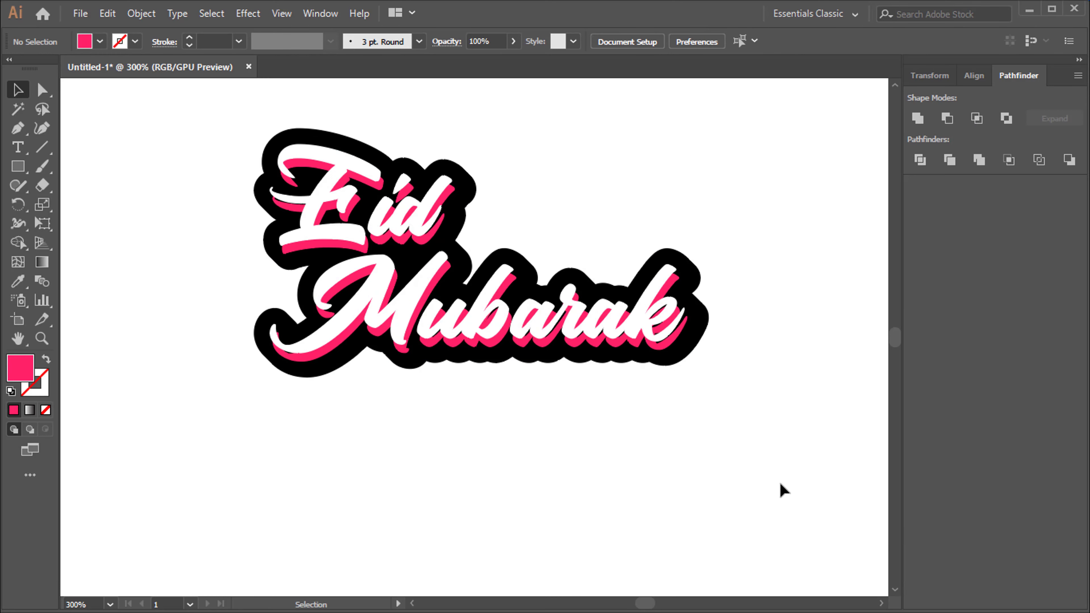
pyautogui.click(410, 315)
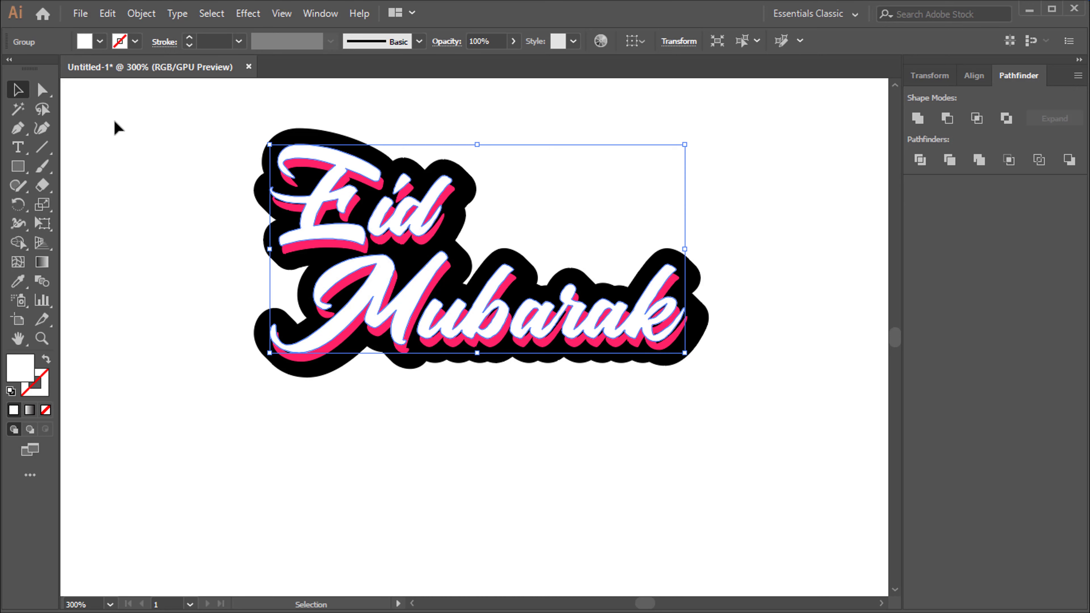
# Give the white lettering a black 1 pt stroke
pyautogui.click(134, 41)
pyautogui.click(44, 69)
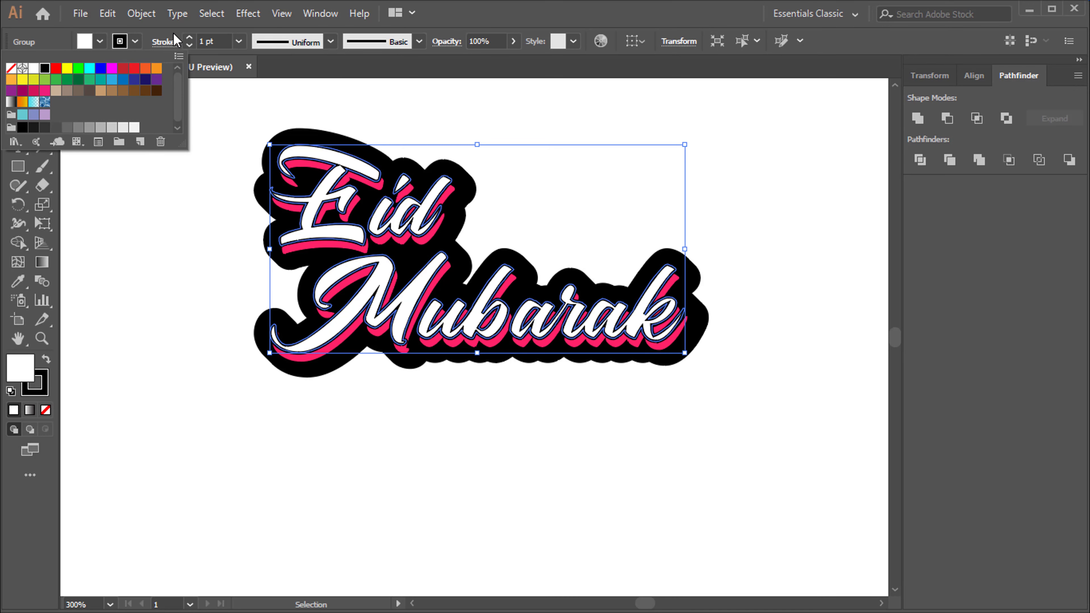
pyautogui.click(188, 36)
pyautogui.click(190, 37)
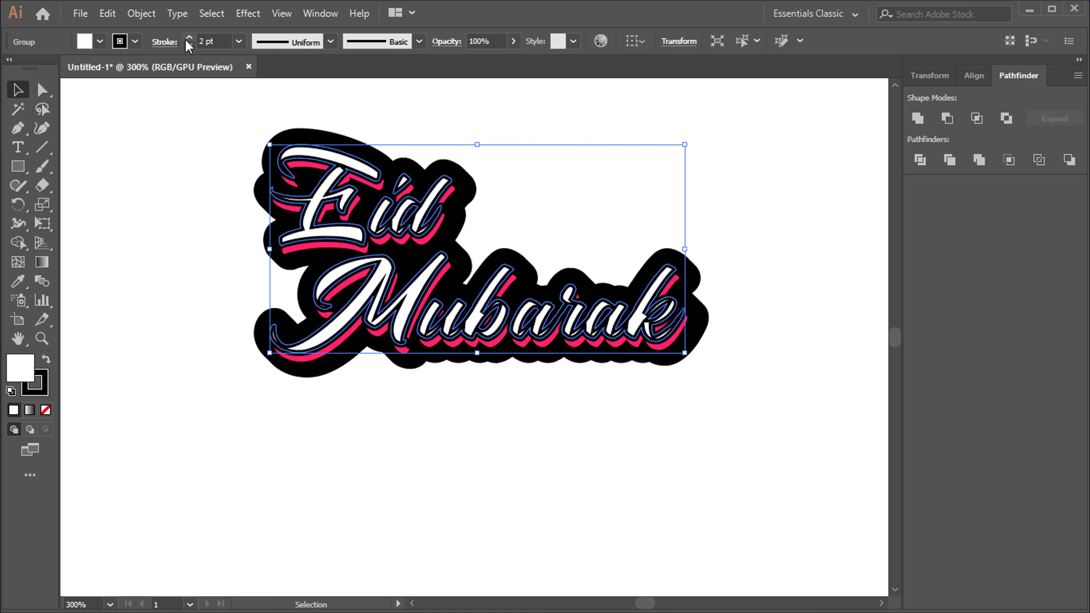
pyautogui.click(189, 45)
pyautogui.moveTo(232, 236); pyautogui.dragTo(313, 240)
# Dock the Stroke panel and set the outline to Round Cap and Round Join
pyautogui.click(335, 17)
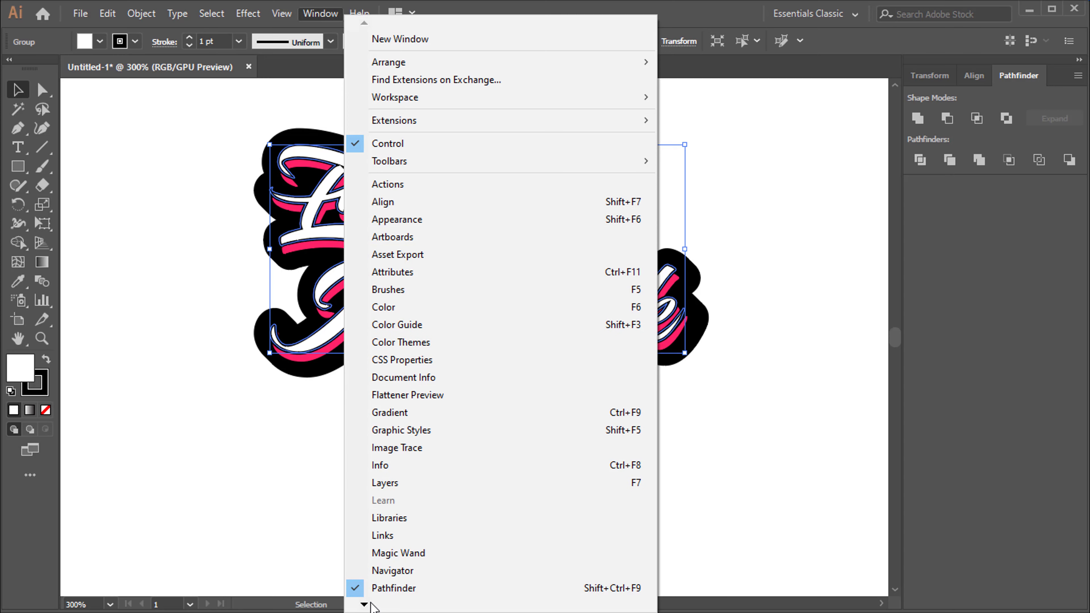
pyautogui.moveTo(366, 605)
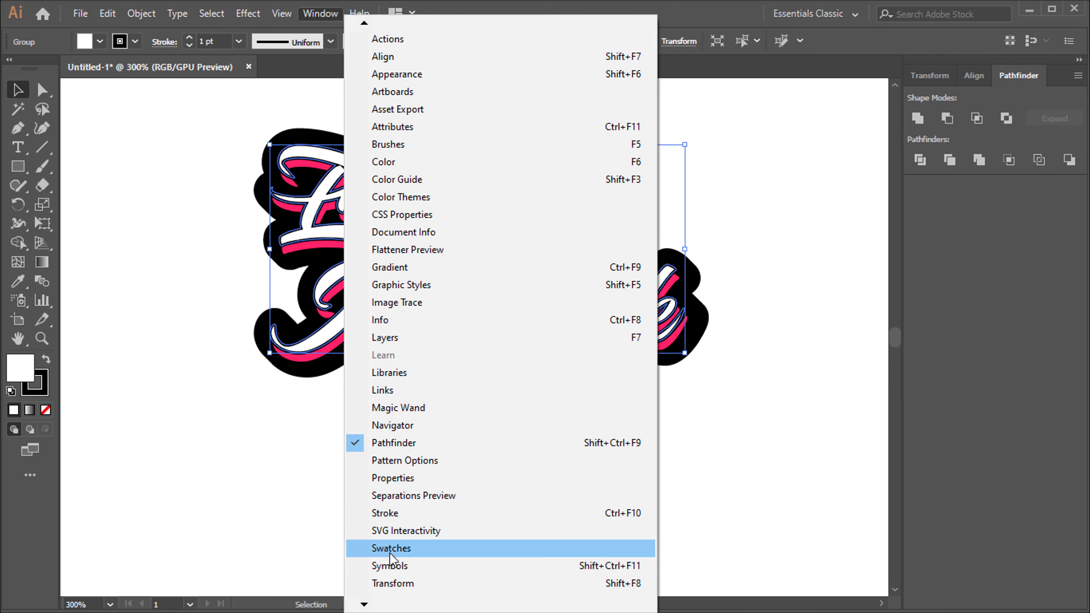
pyautogui.click(419, 513)
pyautogui.moveTo(672, 116)
pyautogui.mouseDown()
pyautogui.moveTo(897, 169)
pyautogui.moveTo(1032, 178)
pyautogui.moveTo(1021, 180)
pyautogui.mouseUp()
pyautogui.click(1078, 187)
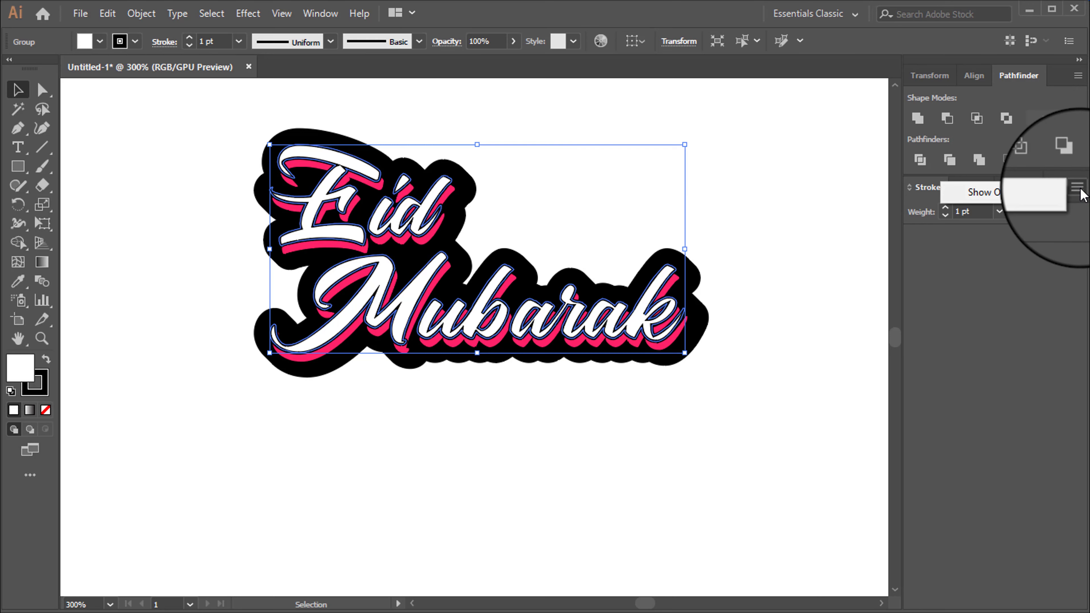
pyautogui.click(1040, 191)
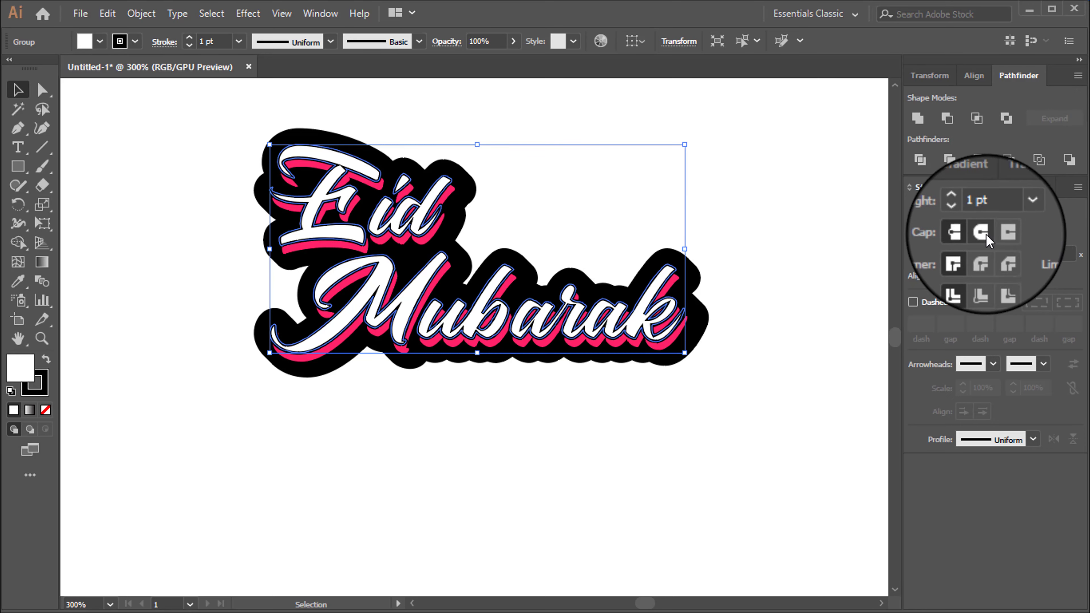
pyautogui.click(986, 235)
pyautogui.click(983, 252)
# Keep the lettering corners round and nudge the pink shadow lettering slightly up-left
pyautogui.click(785, 307)
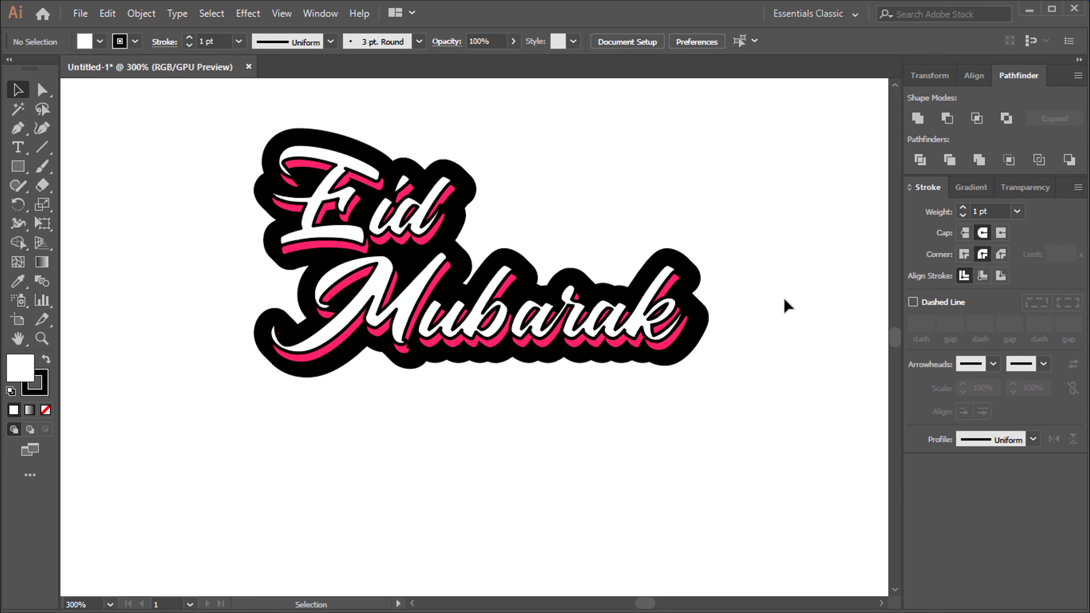
pyautogui.scroll(3, 623, 369)
pyautogui.scroll(1, 687, 408)
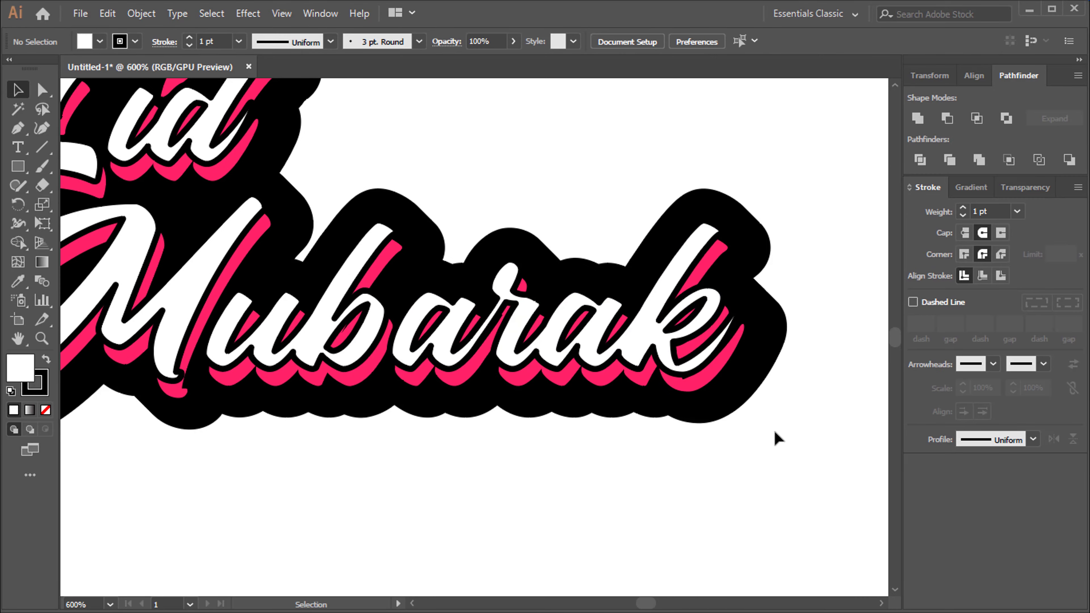
pyautogui.click(695, 267)
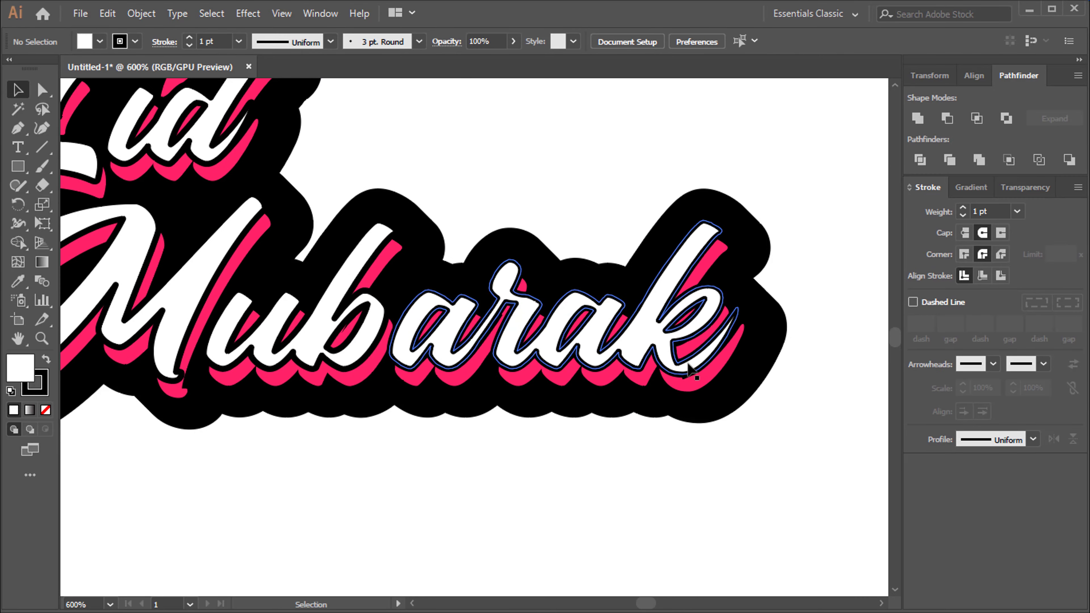
pyautogui.click(964, 254)
pyautogui.click(982, 254)
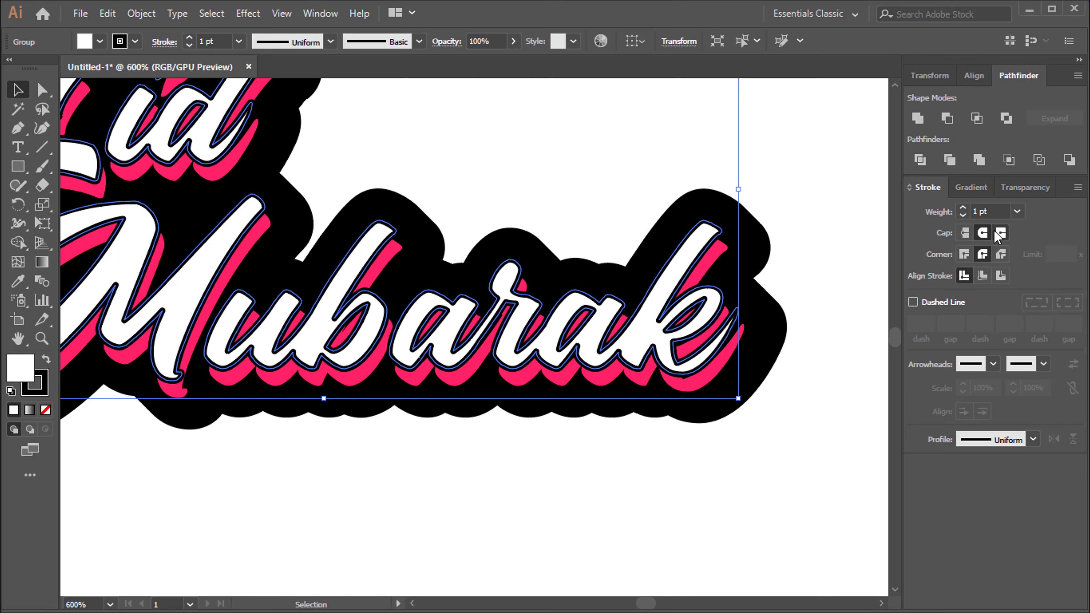
pyautogui.click(841, 384)
pyautogui.moveTo(707, 383); pyautogui.dragTo(701, 380)
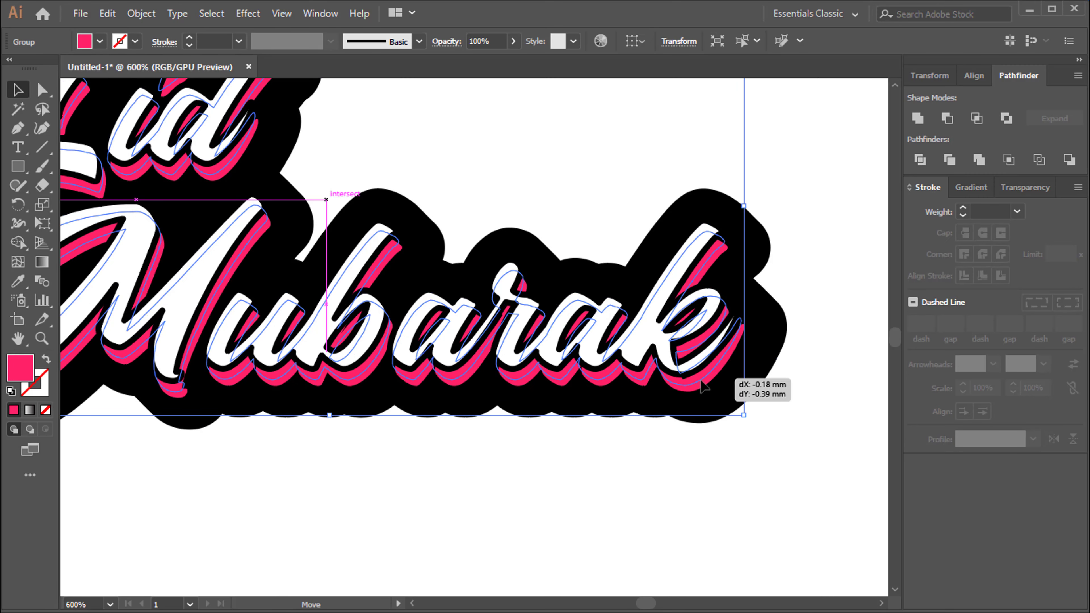
pyautogui.click(693, 490)
# Draw a small circle above the lettering and fill it with cyan 86f8ff
pyautogui.hotkey('ctrl', '-')
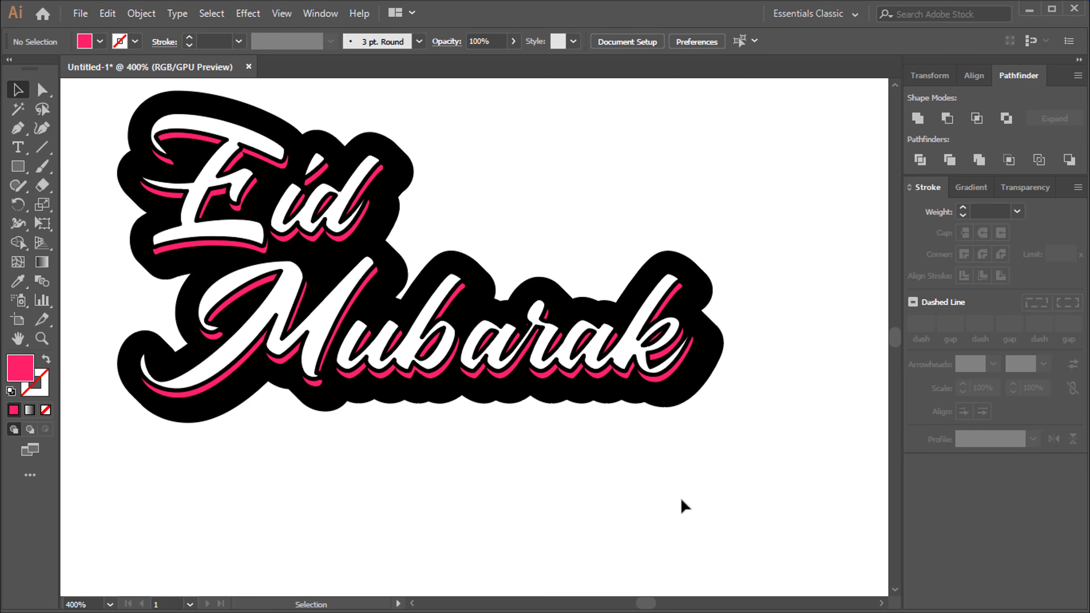
pyautogui.hotkey('ctrl', '-')
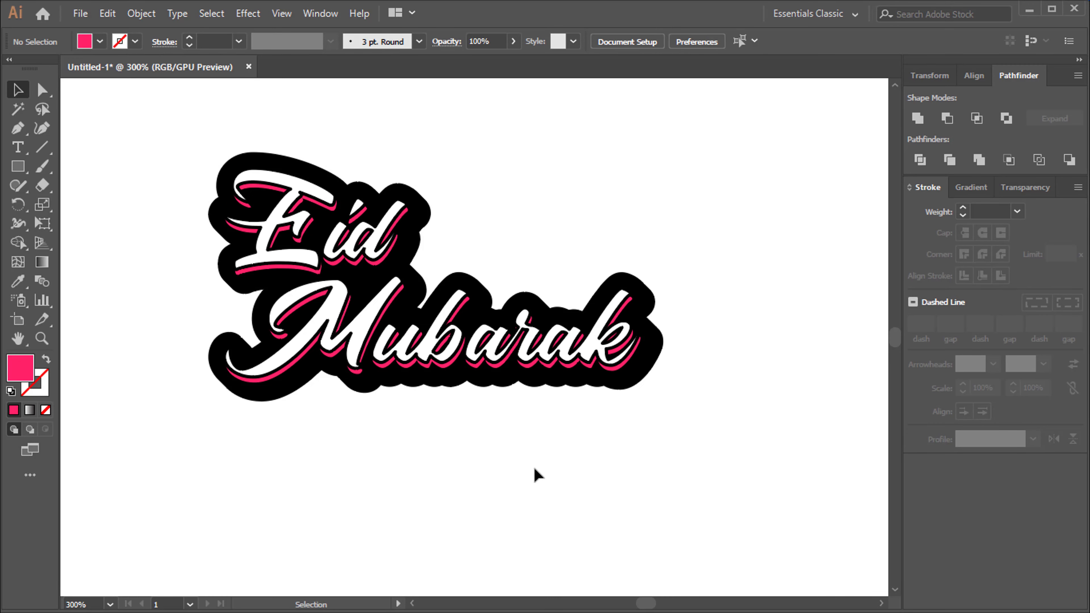
pyautogui.moveTo(462, 433); pyautogui.dragTo(469, 470)
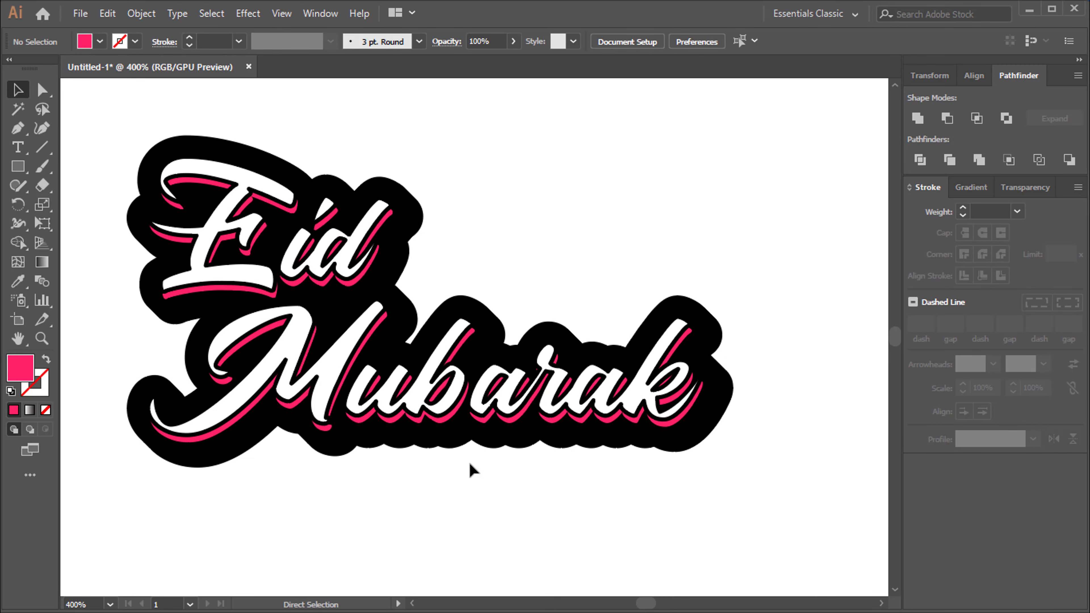
pyautogui.hotkey('ctrl', '-')
pyautogui.hotkey('ctrl', '+')
pyautogui.click(17, 166)
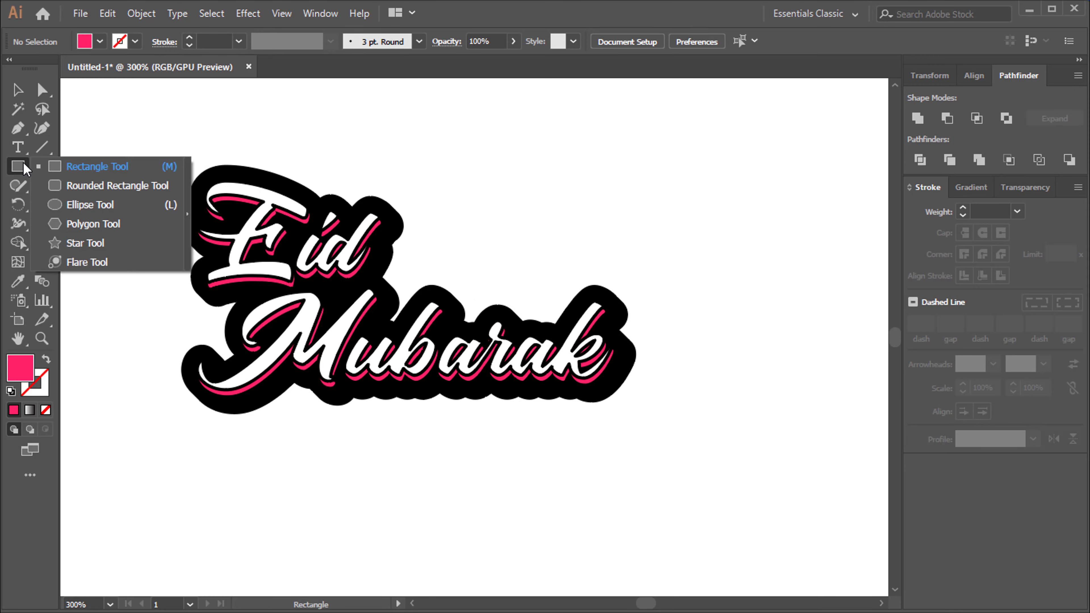
pyautogui.click(75, 205)
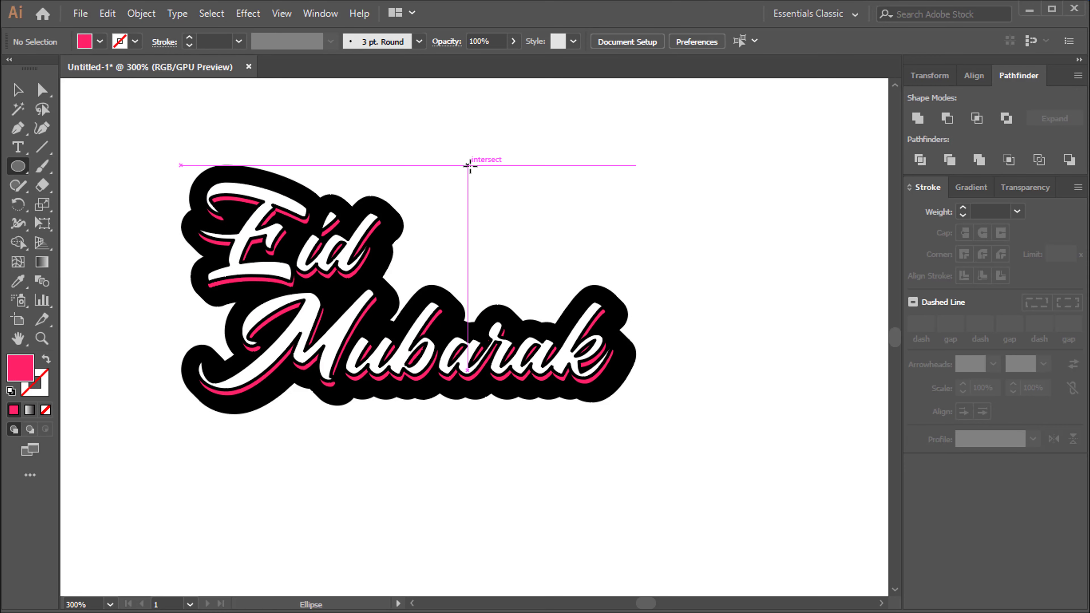
pyautogui.moveTo(489, 147); pyautogui.dragTo(517, 172)
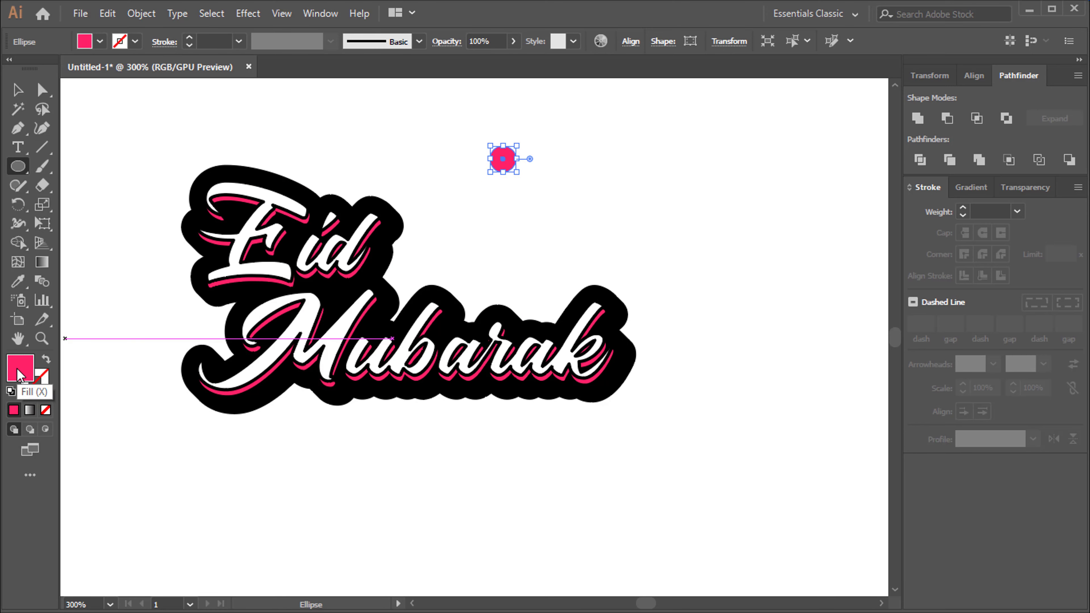
pyautogui.doubleClick(20, 374)
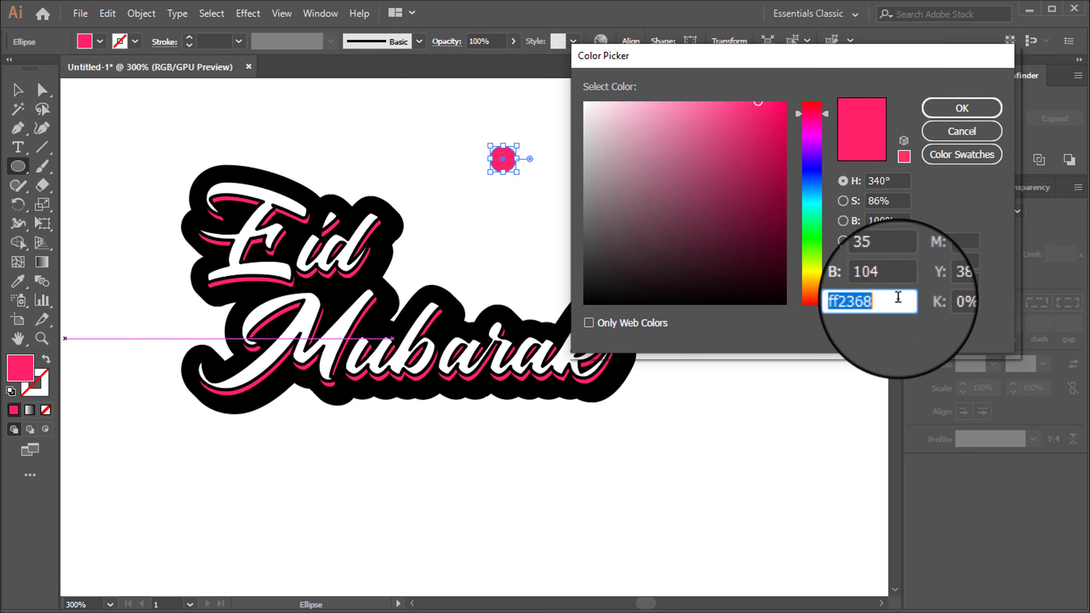
pyautogui.write('8')
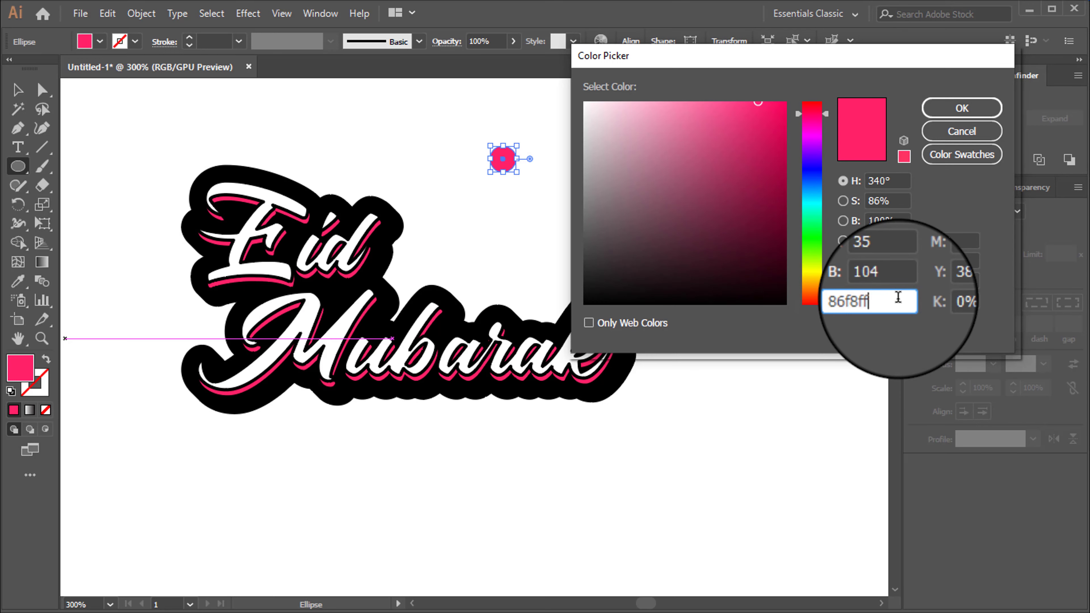
pyautogui.write('6f8ff')
pyautogui.click(961, 108)
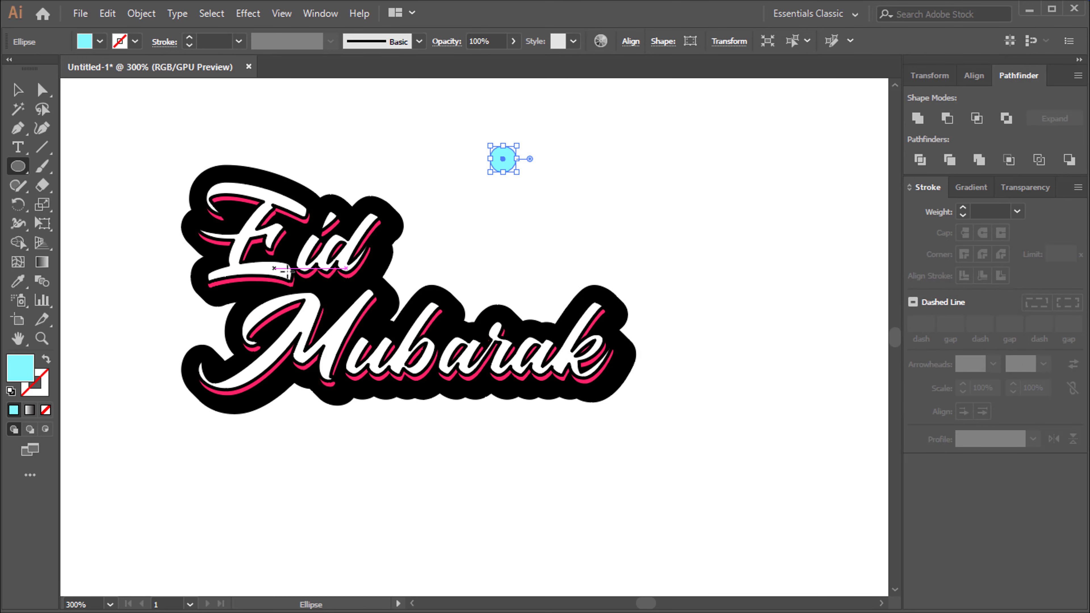
# Stretch the circle's side anchors outward and squash it into a long, thin sliver
pyautogui.click(41, 90)
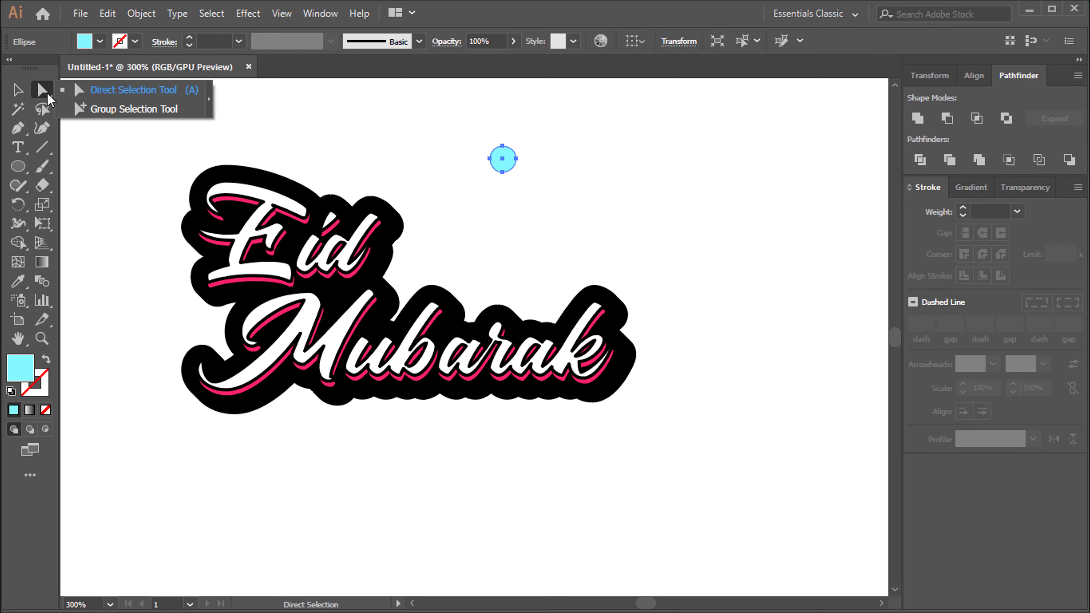
pyautogui.moveTo(517, 159); pyautogui.dragTo(571, 159)
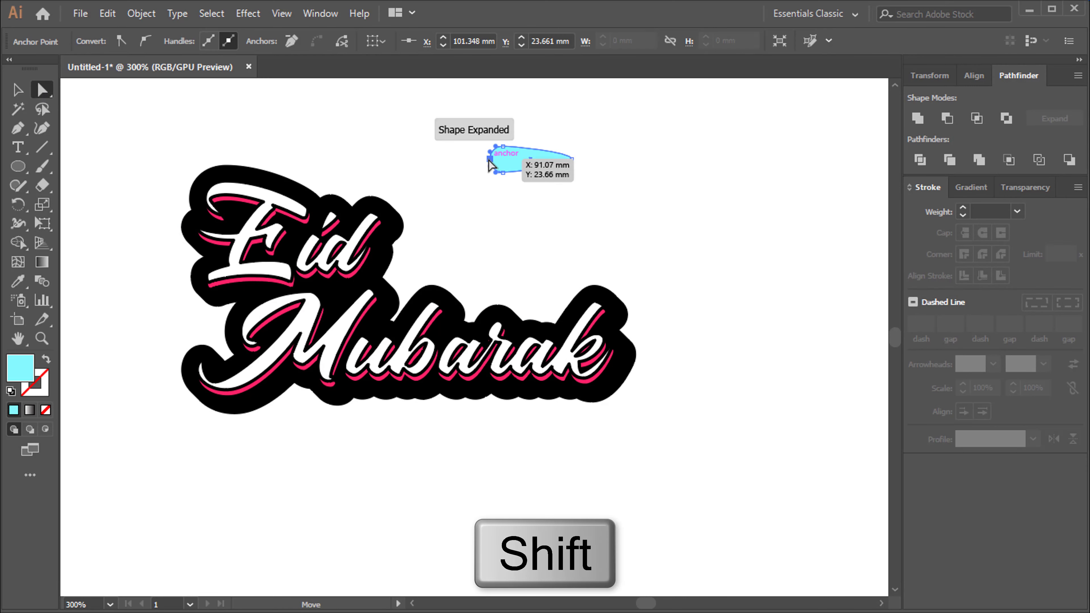
pyautogui.moveTo(489, 162); pyautogui.dragTo(438, 161)
pyautogui.click(18, 92)
pyautogui.moveTo(504, 147); pyautogui.dragTo(504, 162)
# Show the Brushes panel and dock it with the other panels
pyautogui.click(517, 205)
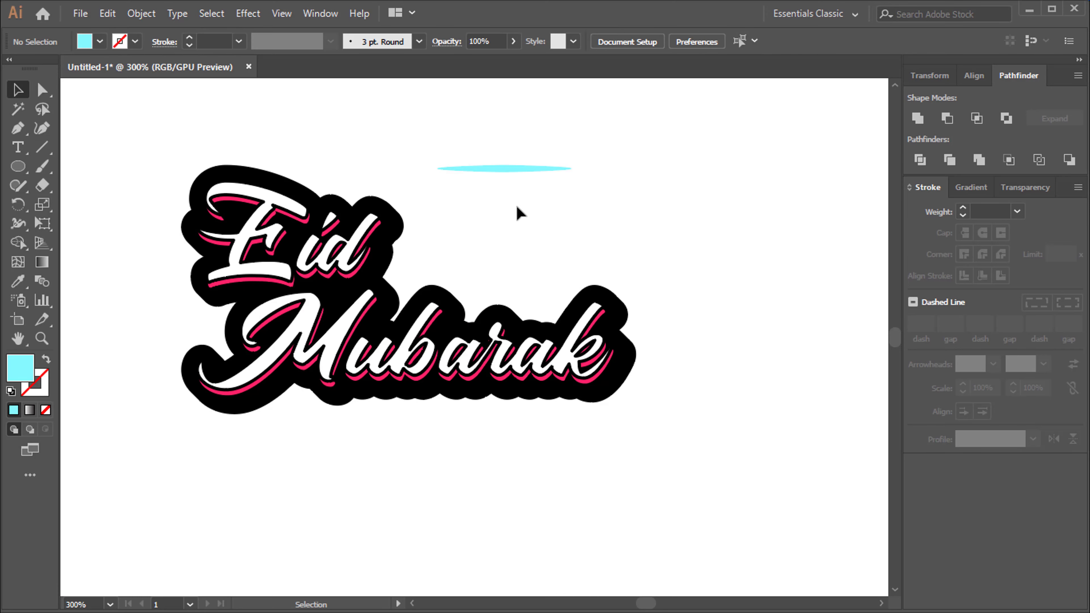
pyautogui.click(321, 15)
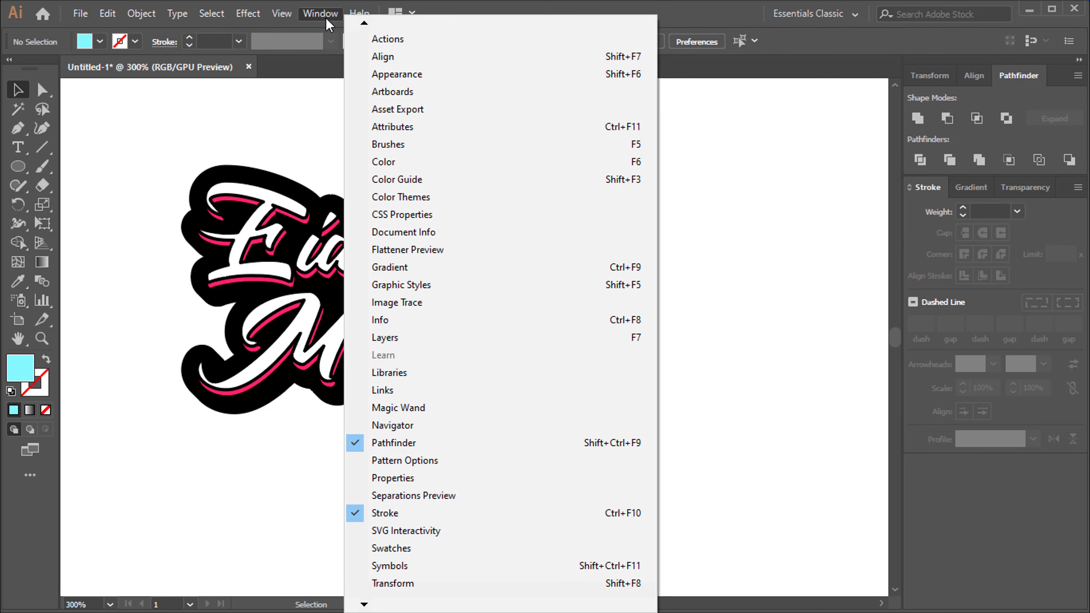
pyautogui.click(411, 146)
pyautogui.moveTo(586, 144)
pyautogui.mouseDown()
pyautogui.moveTo(723, 151)
pyautogui.moveTo(959, 465)
pyautogui.mouseUp()
pyautogui.scroll(-2, 1017, 501)
# Drag the cyan sliver into the Brushes panel and save it as an Art Brush
pyautogui.click(528, 170)
pyautogui.moveTo(530, 172)
pyautogui.mouseDown()
pyautogui.moveTo(975, 566)
pyautogui.moveTo(971, 537)
pyautogui.mouseUp()
pyautogui.click(513, 354)
pyautogui.click(506, 428)
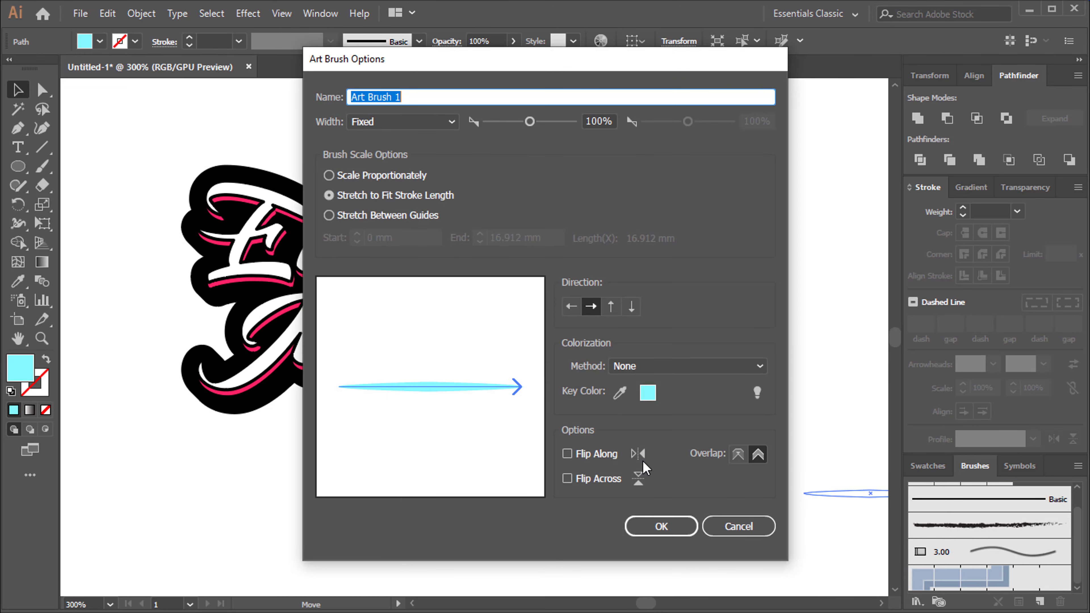
pyautogui.click(661, 525)
# Pick the Paintbrush with the new art brush and paint a test stroke beside the lettering
pyautogui.hotkey('ctrl', '=')
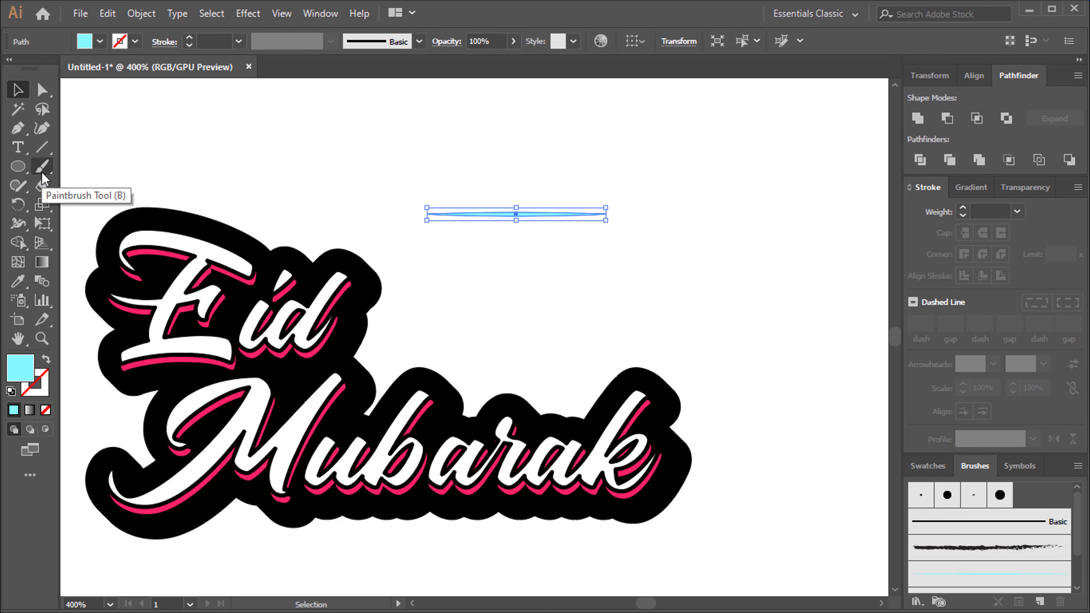
pyautogui.click(42, 166)
pyautogui.click(91, 178)
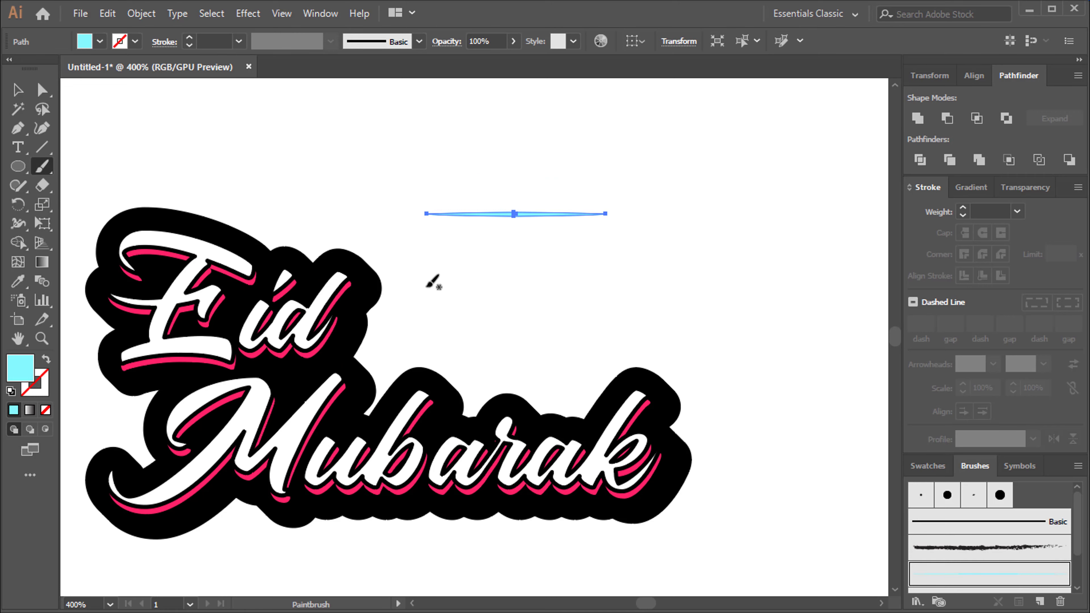
pyautogui.moveTo(751, 299); pyautogui.dragTo(734, 303)
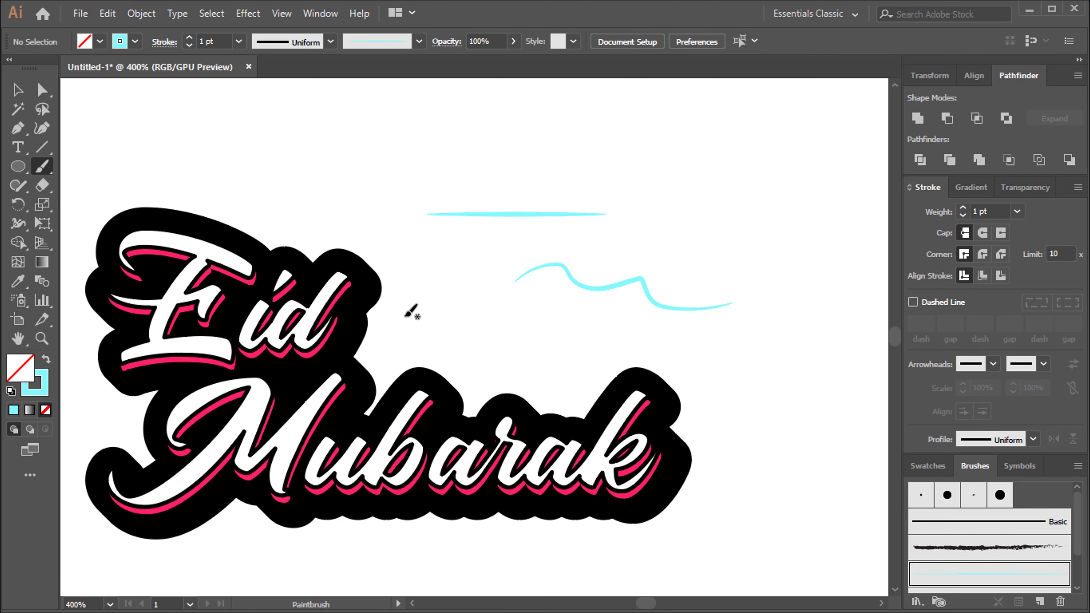
pyautogui.scroll(2, 408, 300)
# Paint cyan highlight strokes along the top, stem and bottom of the E and the d stem
pyautogui.moveTo(408, 299); pyautogui.dragTo(657, 350)
pyautogui.moveTo(242, 237); pyautogui.dragTo(316, 242)
pyautogui.moveTo(313, 326); pyautogui.dragTo(286, 359)
pyautogui.moveTo(291, 398); pyautogui.dragTo(247, 405)
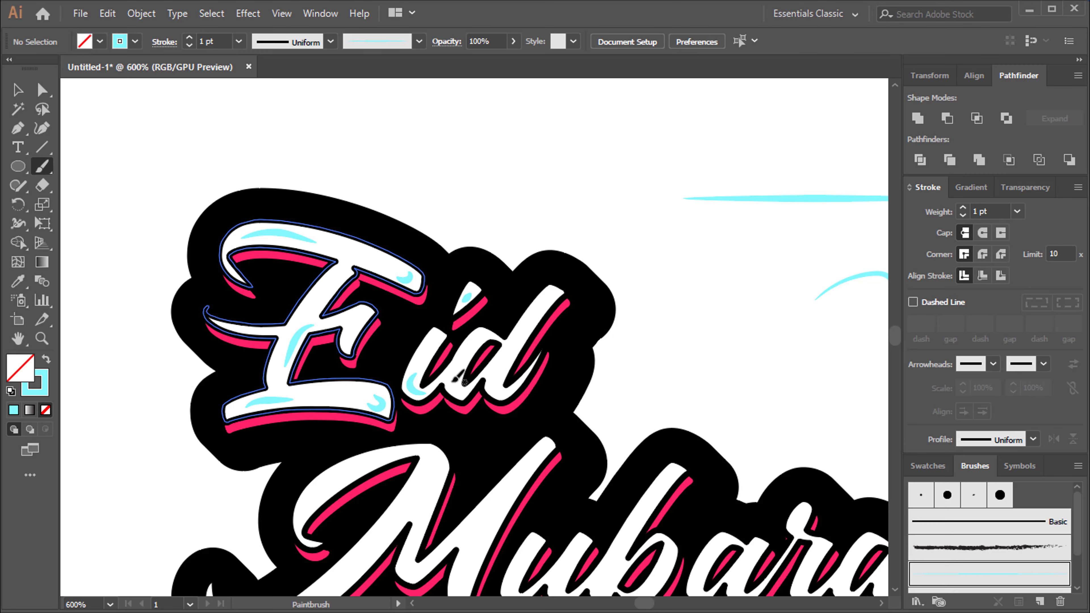
pyautogui.moveTo(521, 339); pyautogui.dragTo(545, 304)
# Paint cyan highlights on the M stems and the u of Mubarak
pyautogui.moveTo(470, 350); pyautogui.dragTo(499, 243)
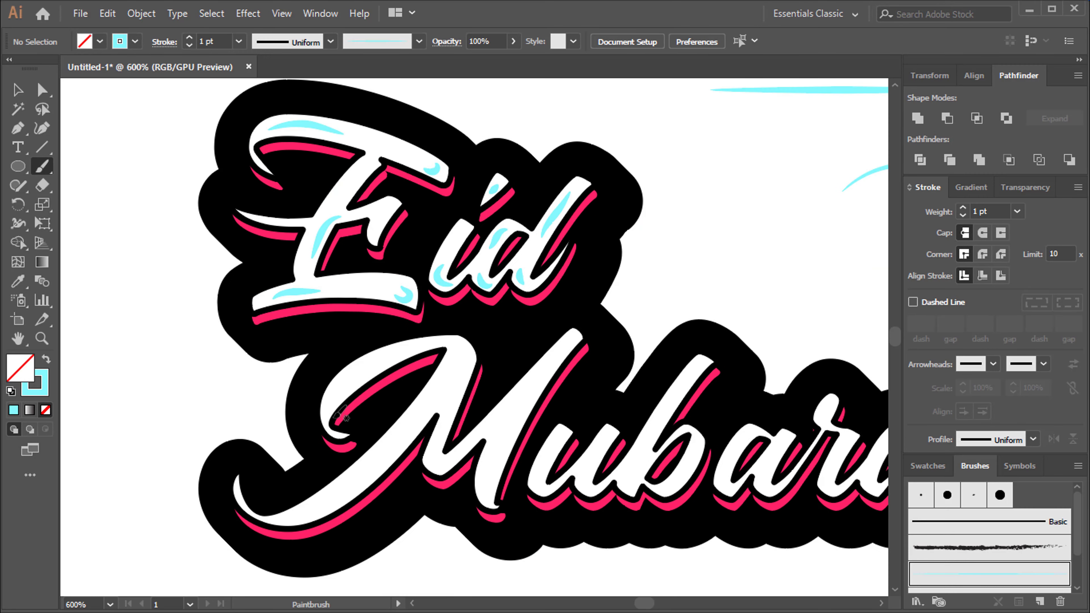
pyautogui.moveTo(337, 401); pyautogui.dragTo(376, 359)
pyautogui.moveTo(296, 508); pyautogui.dragTo(388, 451)
pyautogui.moveTo(546, 382); pyautogui.dragTo(572, 339)
pyautogui.moveTo(566, 430); pyautogui.dragTo(485, 373)
pyautogui.moveTo(481, 381); pyautogui.dragTo(469, 427)
pyautogui.moveTo(558, 399); pyautogui.dragTo(551, 402)
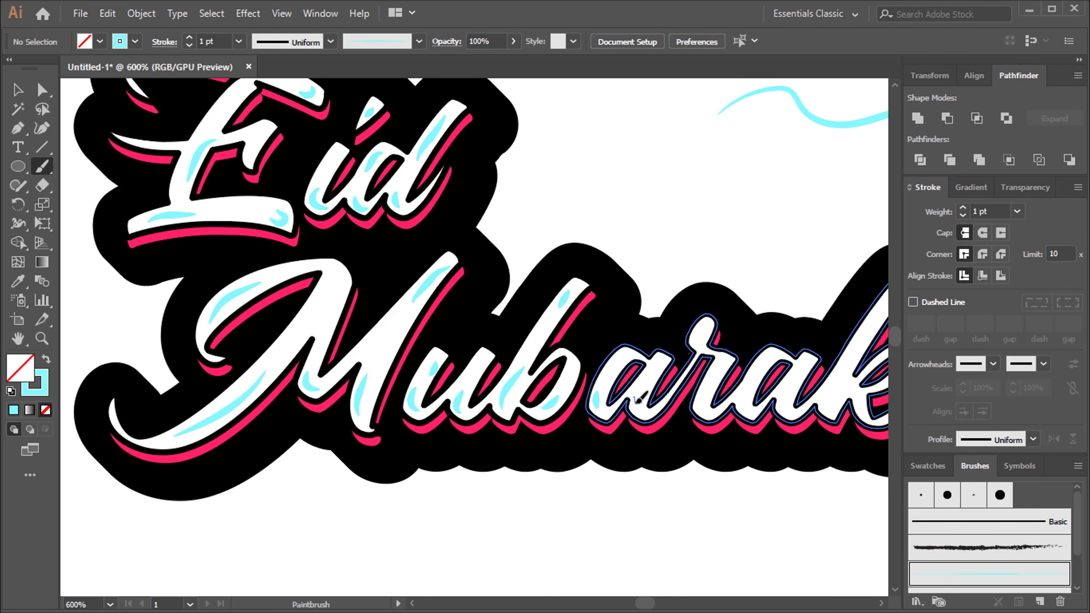
pyautogui.hscroll(3, 642, 399)
pyautogui.scroll(1, 622, 378)
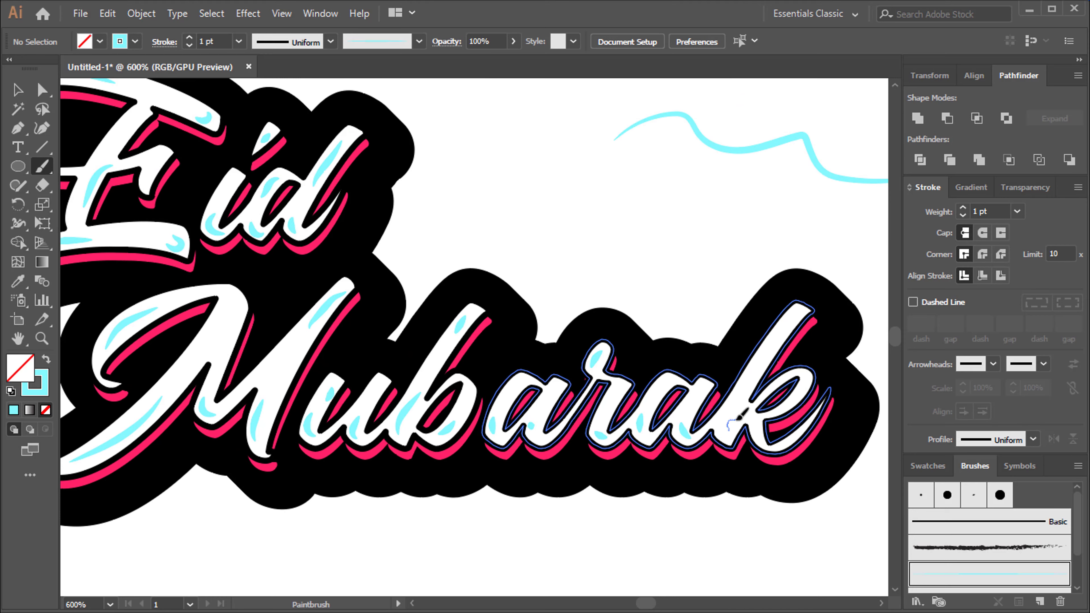
# Paint a highlight on the k, then delete the stray test strokes
pyautogui.moveTo(744, 410); pyautogui.dragTo(783, 332)
pyautogui.press('v')
pyautogui.hotkey('ctrl', '-')
pyautogui.click(608, 212)
pyautogui.press('Delete')
pyautogui.moveTo(570, 226); pyautogui.dragTo(575, 241)
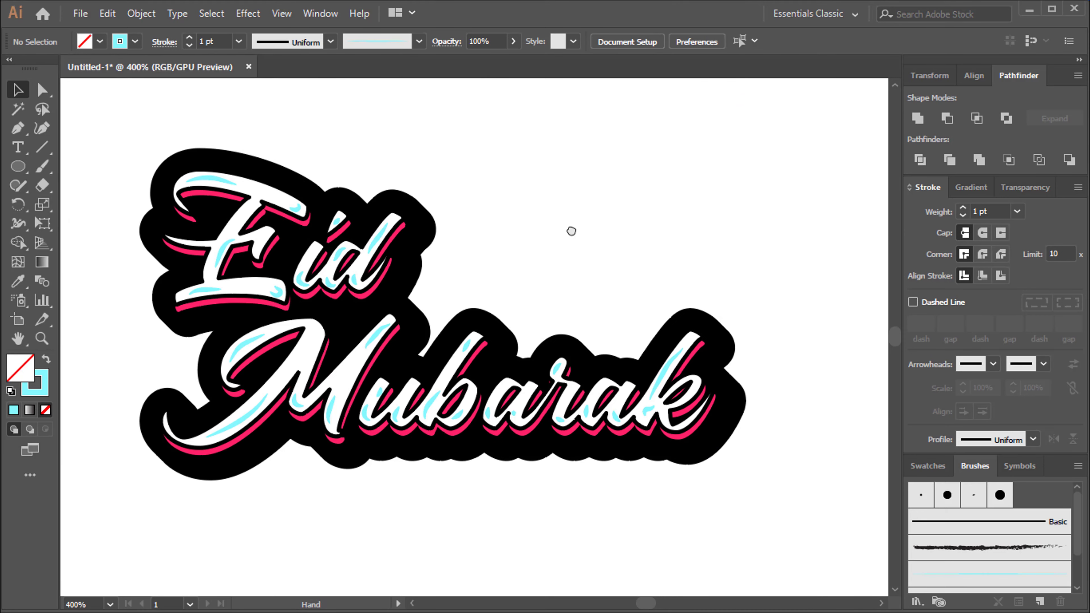
# Draw a large cyan rectangle over the artwork and send it behind the lettering
pyautogui.hotkey('shift', 'x')
pyautogui.hotkey('ctrl', '-')
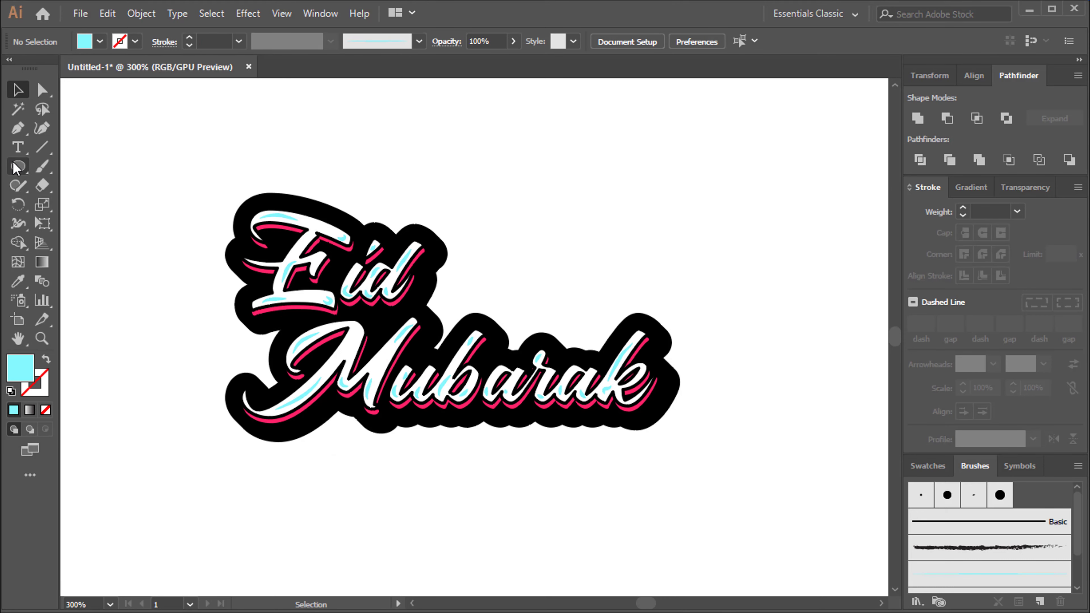
pyautogui.moveTo(15, 167); pyautogui.dragTo(93, 163)
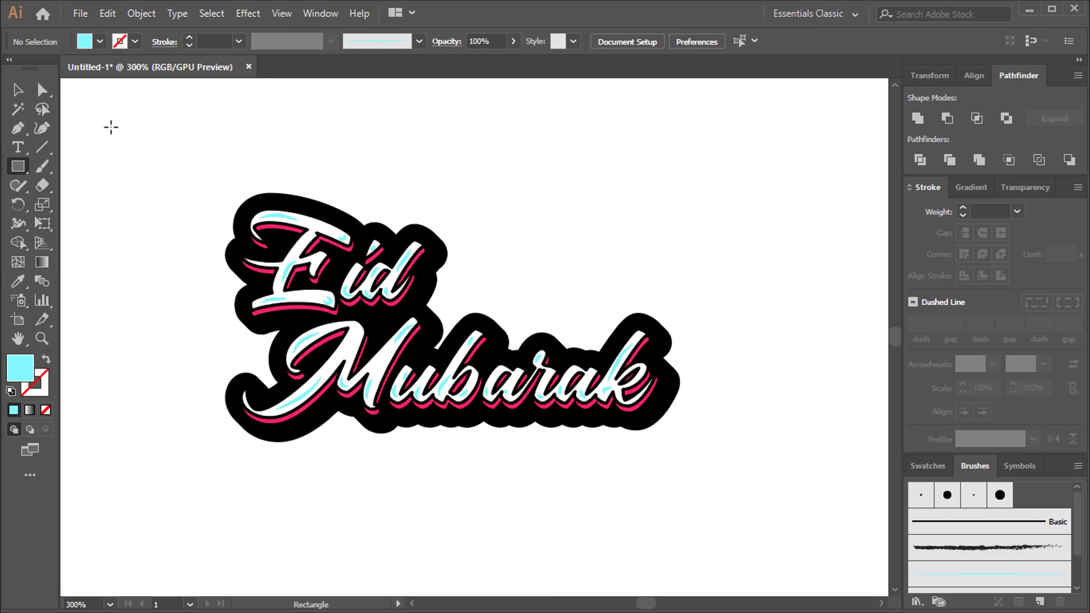
pyautogui.moveTo(107, 94); pyautogui.dragTo(884, 575)
pyautogui.press('v')
pyautogui.rightClick(245, 207)
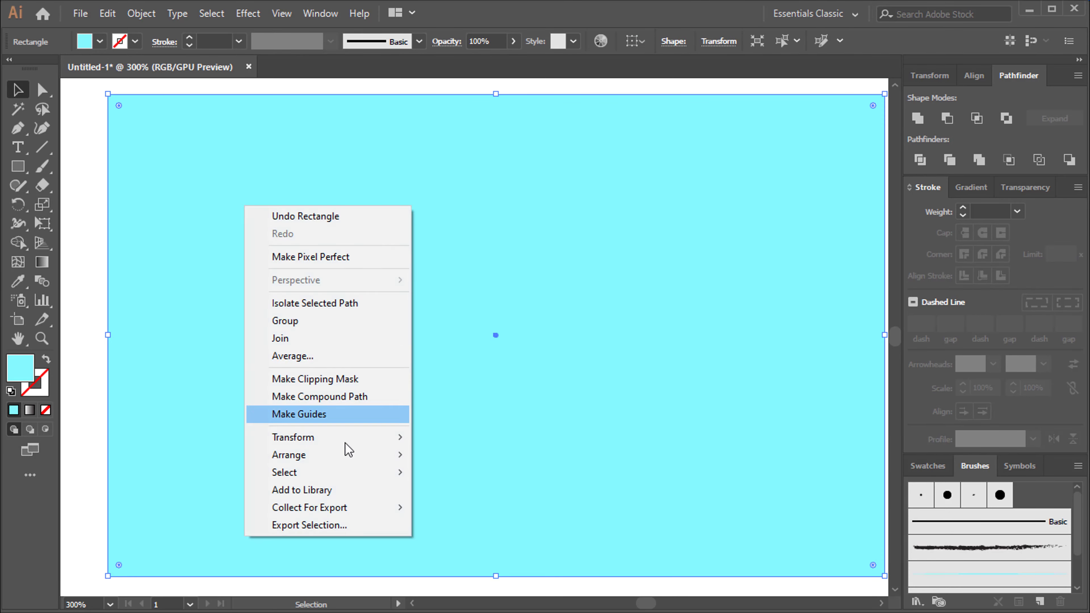
pyautogui.moveTo(337, 456)
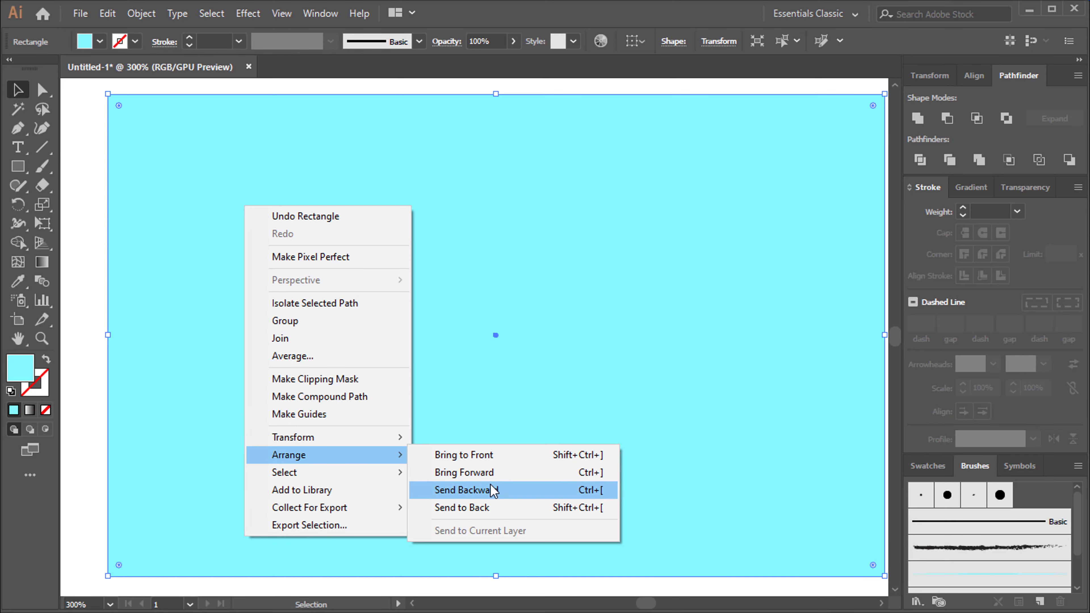
pyautogui.click(493, 518)
# Align and stretch the cyan rectangle so it fills the whole artboard
pyautogui.moveTo(656, 503); pyautogui.dragTo(621, 507)
pyautogui.click(856, 417)
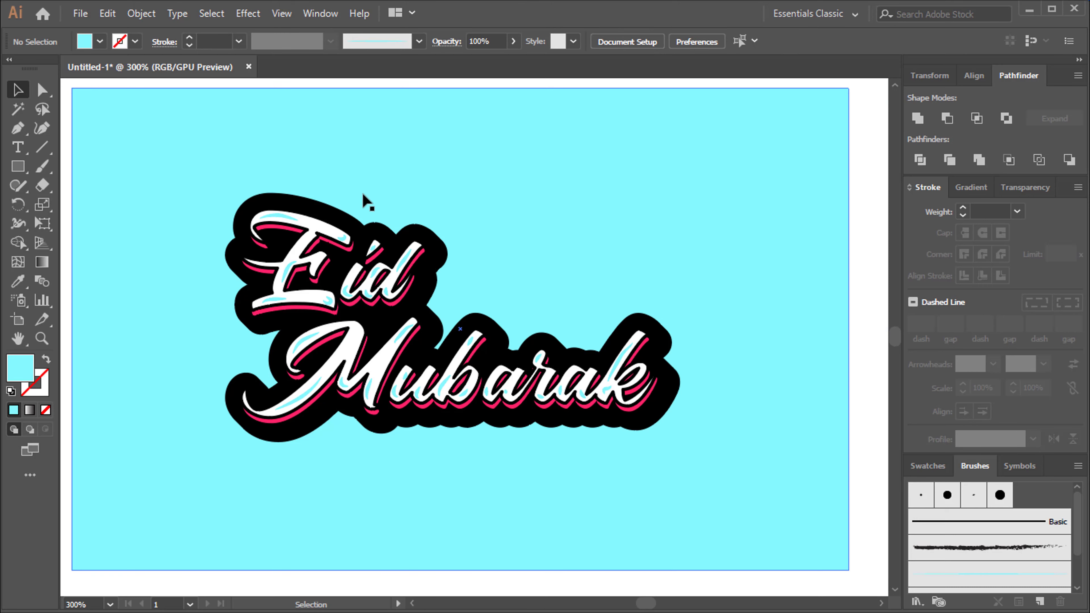
pyautogui.hotkey('ctrl', '=')
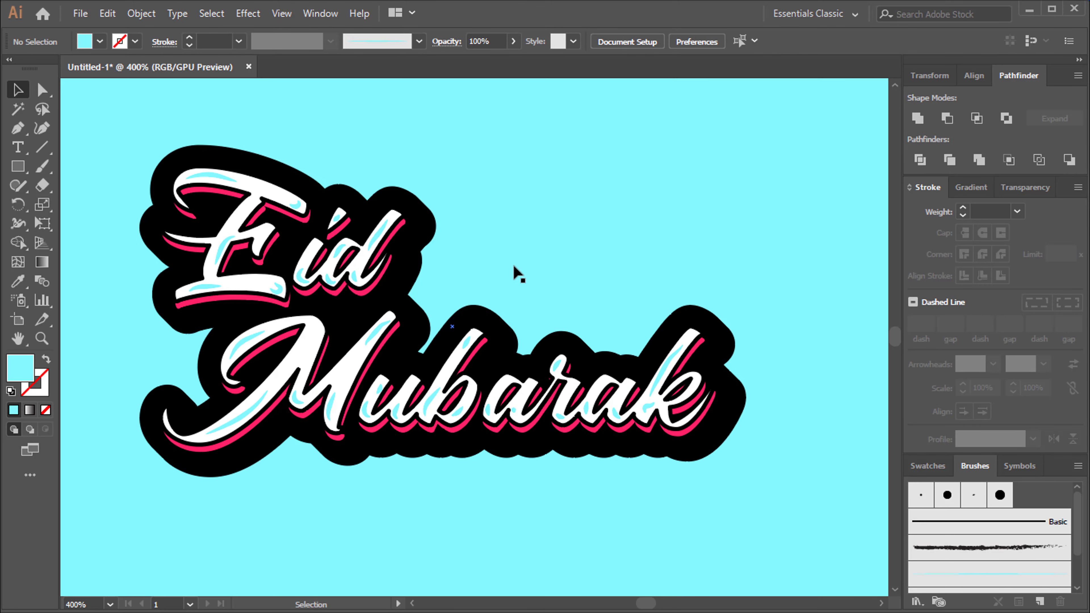
pyautogui.click(579, 215)
pyautogui.hotkey('ctrl', '0')
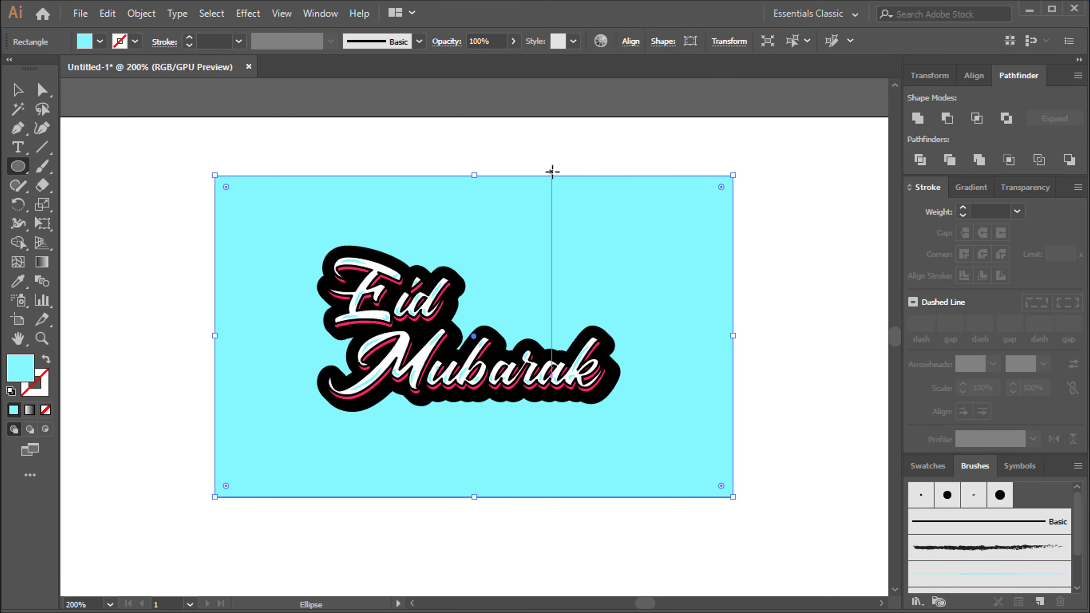
pyautogui.moveTo(238, 215); pyautogui.dragTo(104, 168)
pyautogui.moveTo(470, 376); pyautogui.dragTo(878, 547)
# Dock the Layers panel on the right and expand Layer 1 to list its objects
pyautogui.click(490, 112)
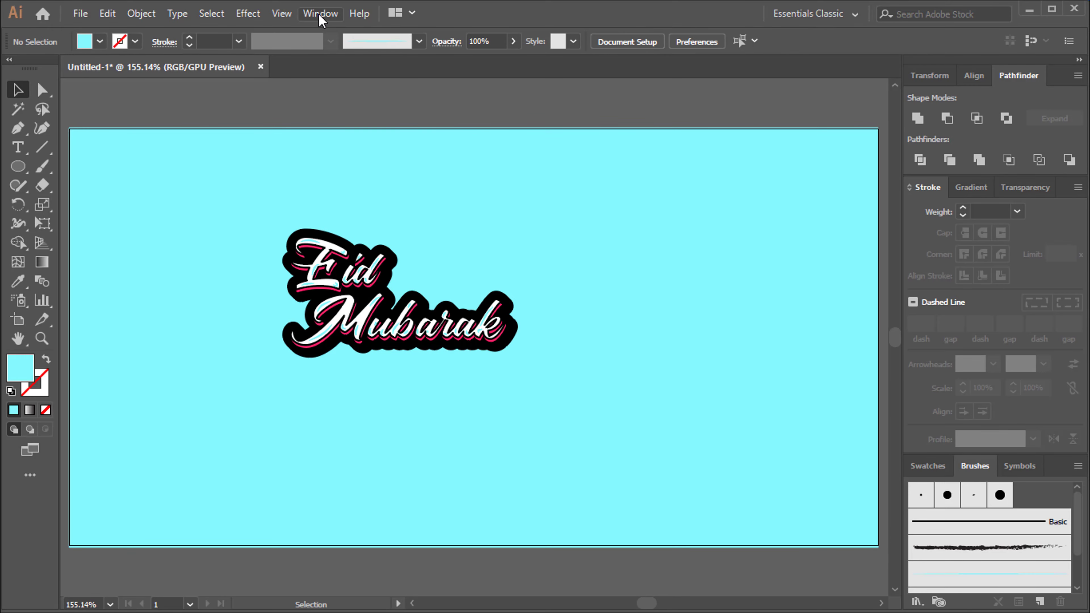
pyautogui.click(319, 13)
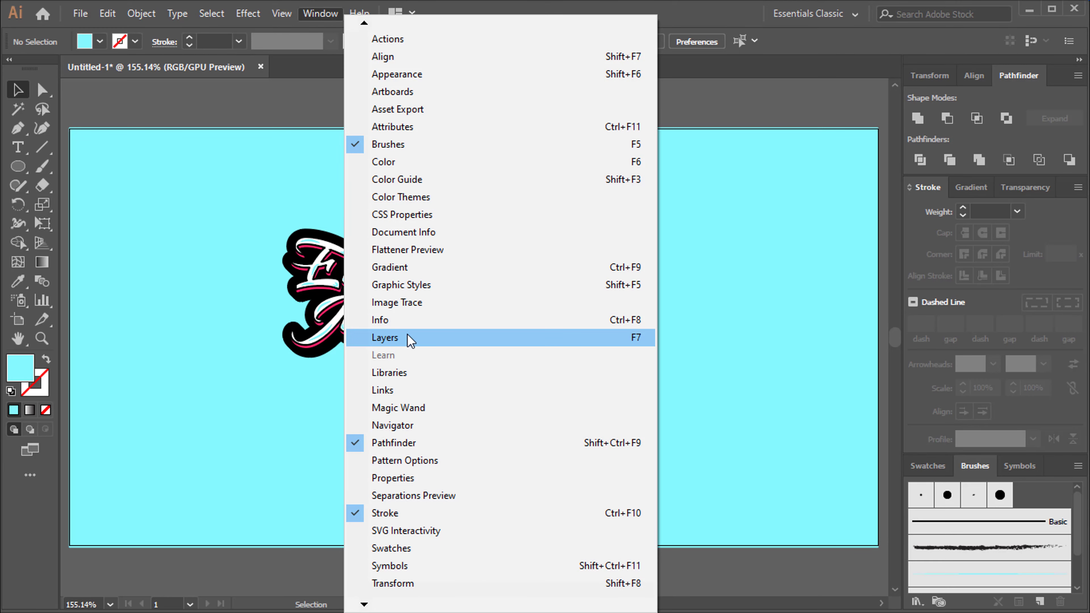
pyautogui.click(611, 341)
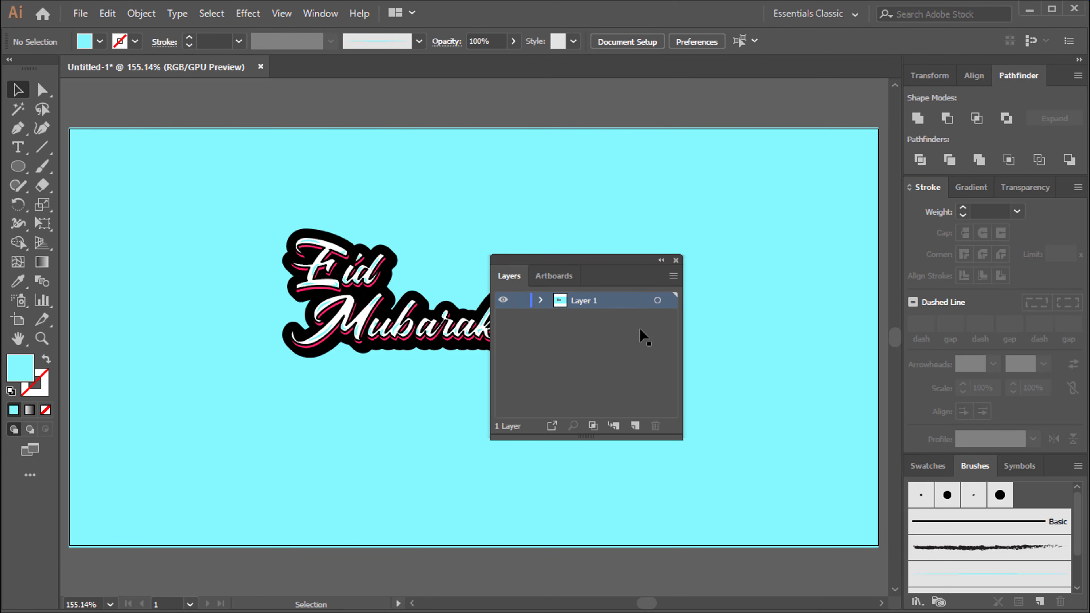
pyautogui.moveTo(611, 261); pyautogui.dragTo(989, 452)
pyautogui.click(927, 470)
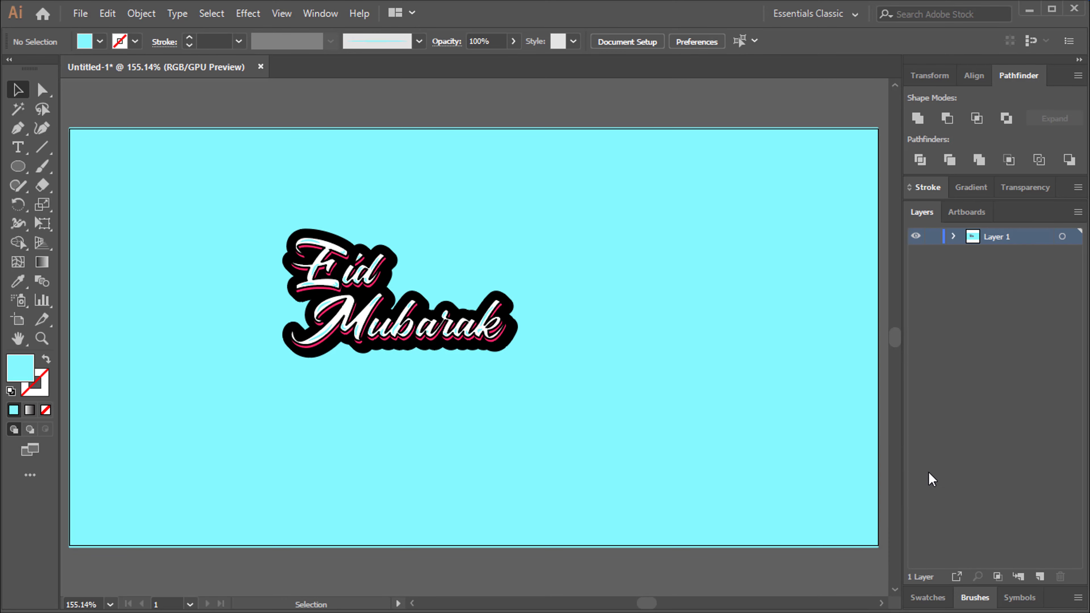
pyautogui.click(952, 236)
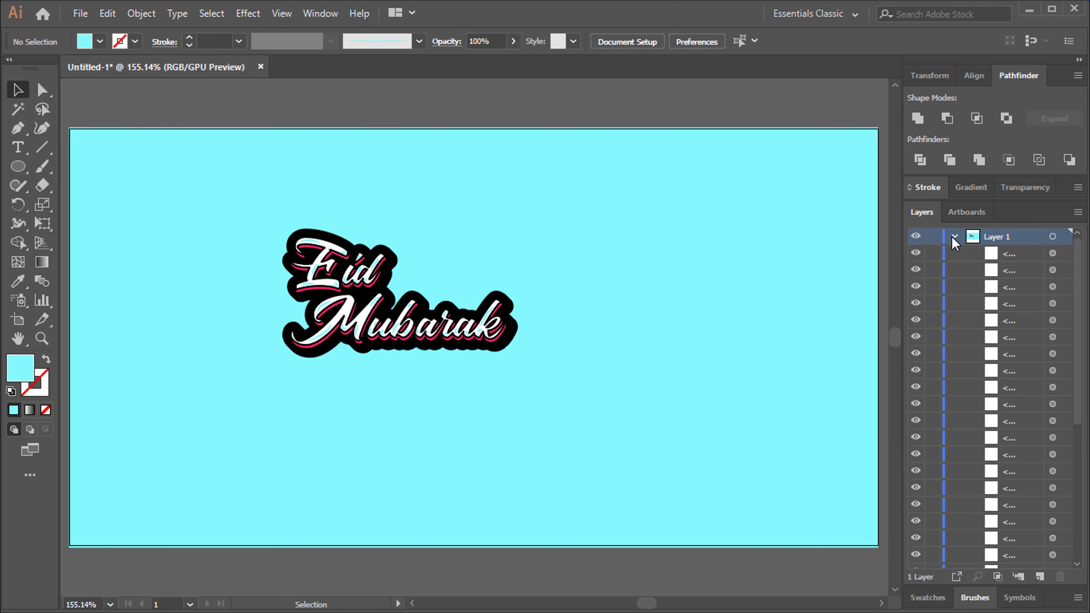
pyautogui.scroll(-5, 966, 378)
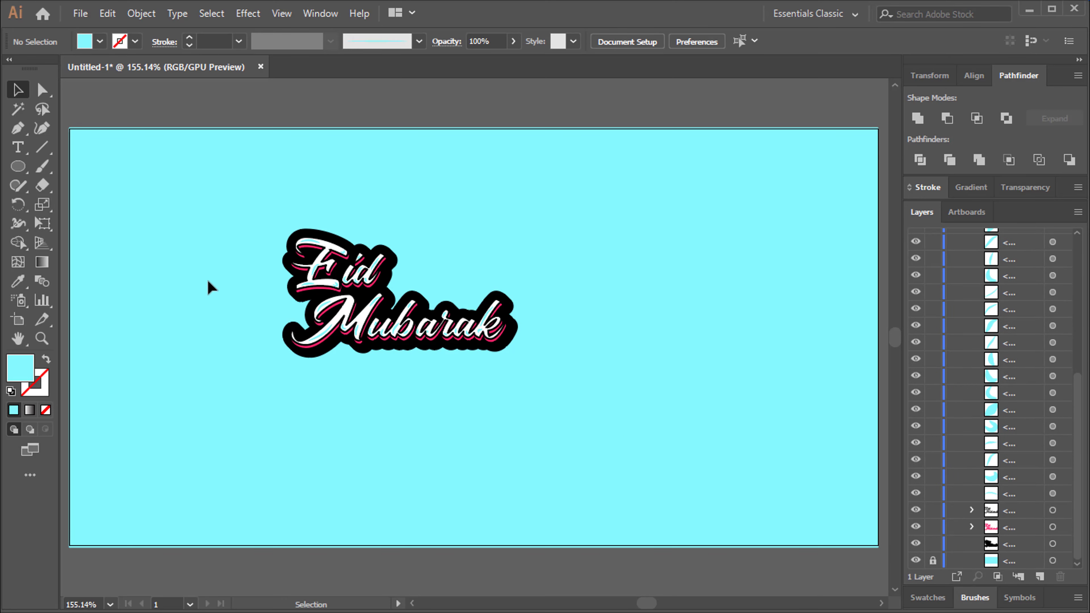
pyautogui.scroll(2, 200, 266)
# Draw a white-filled circle above the lettering
pyautogui.moveTo(205, 275); pyautogui.dragTo(277, 395)
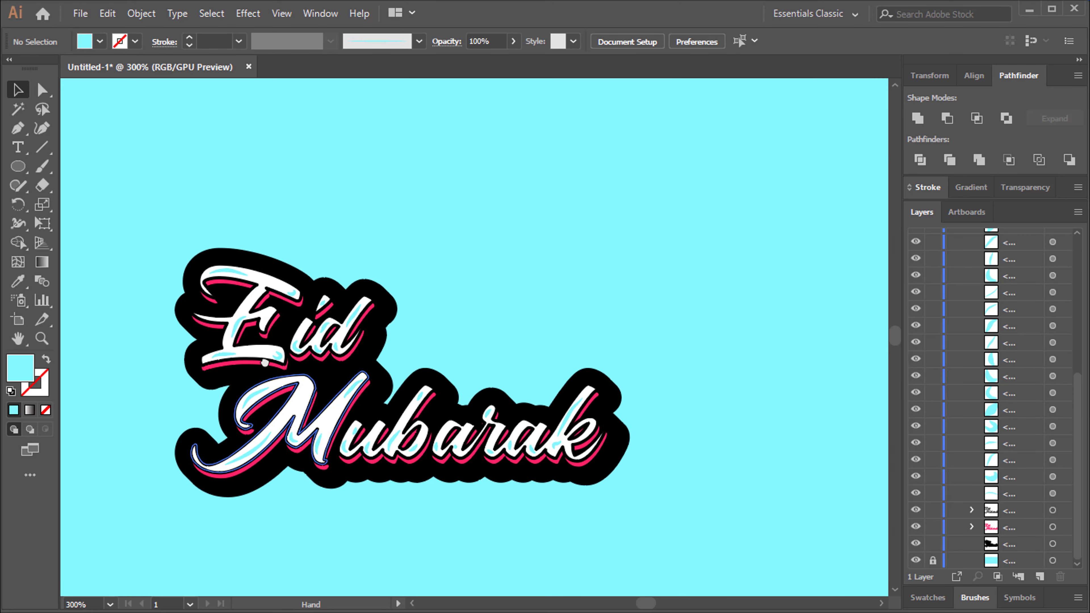
pyautogui.click(15, 167)
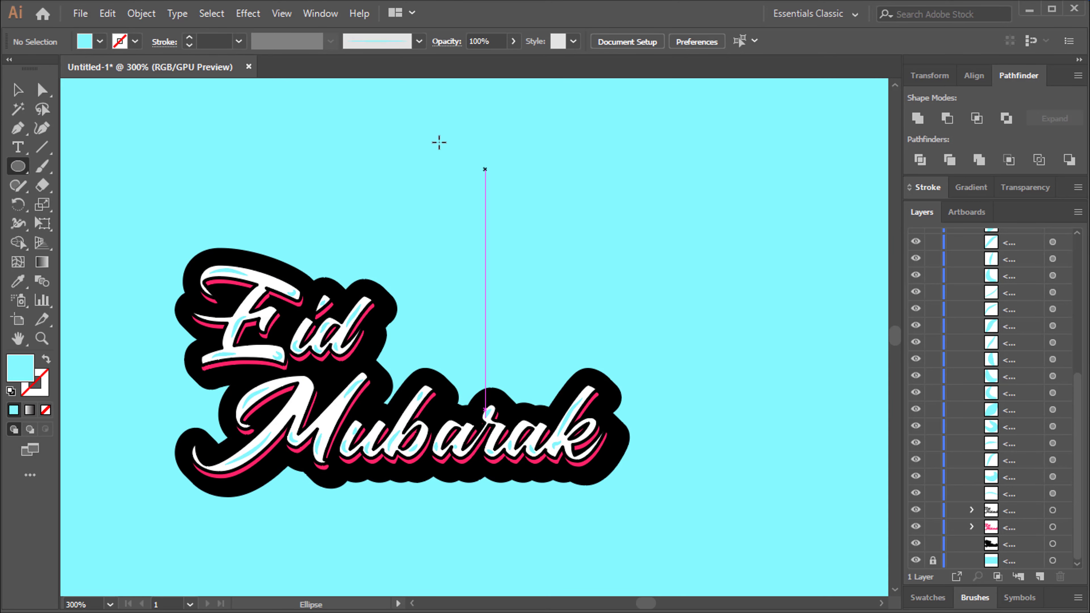
pyautogui.moveTo(444, 185)
pyautogui.mouseDown()
pyautogui.moveTo(615, 309)
pyautogui.moveTo(592, 287)
pyautogui.moveTo(596, 304)
pyautogui.mouseUp()
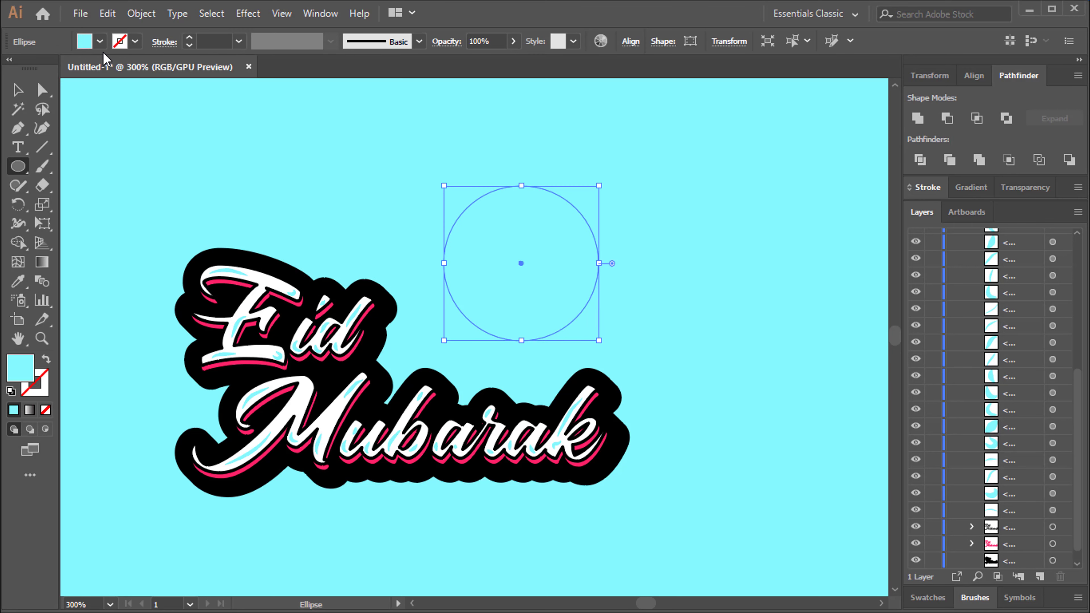
pyautogui.click(101, 42)
pyautogui.click(34, 69)
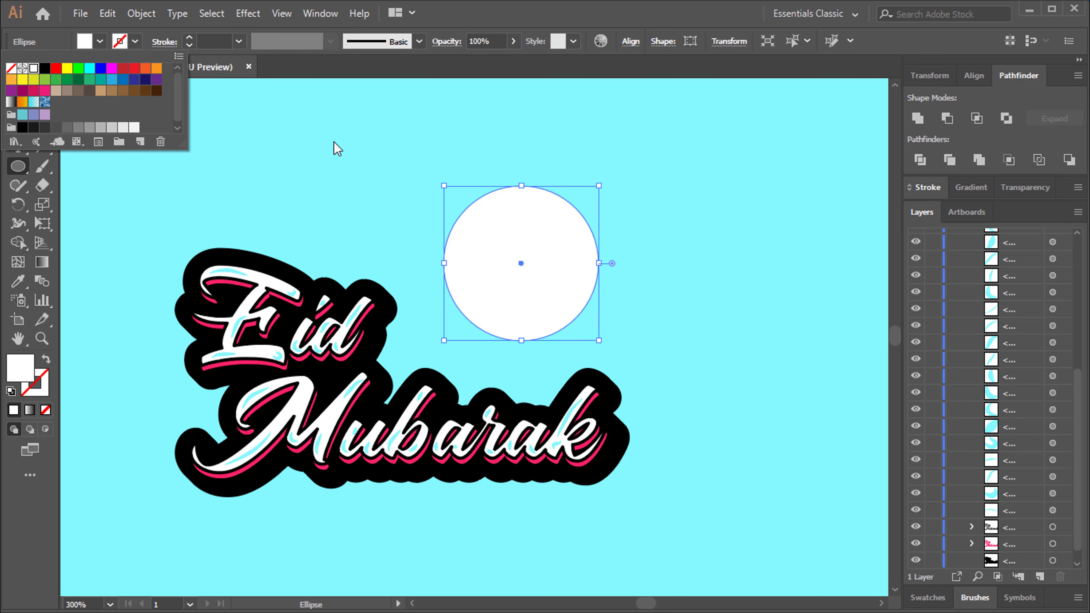
pyautogui.press('Escape')
# Make an offset copy of the circle and remove the overlap with Shape Builder, leaving a crescent
pyautogui.click(17, 89)
pyautogui.click(426, 243)
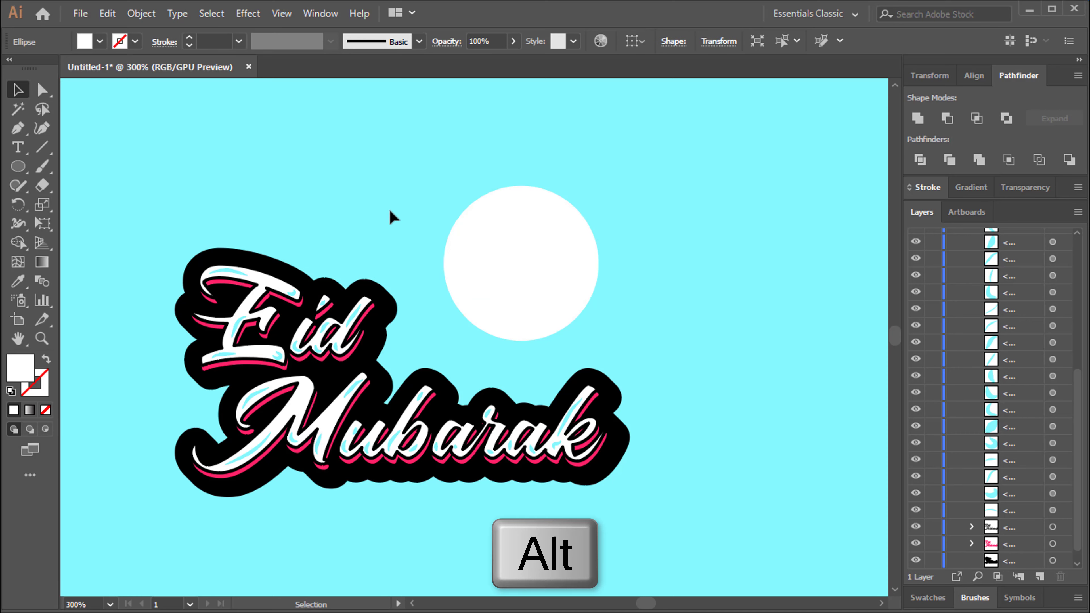
pyautogui.click(444, 258)
pyautogui.moveTo(474, 286); pyautogui.dragTo(499, 266)
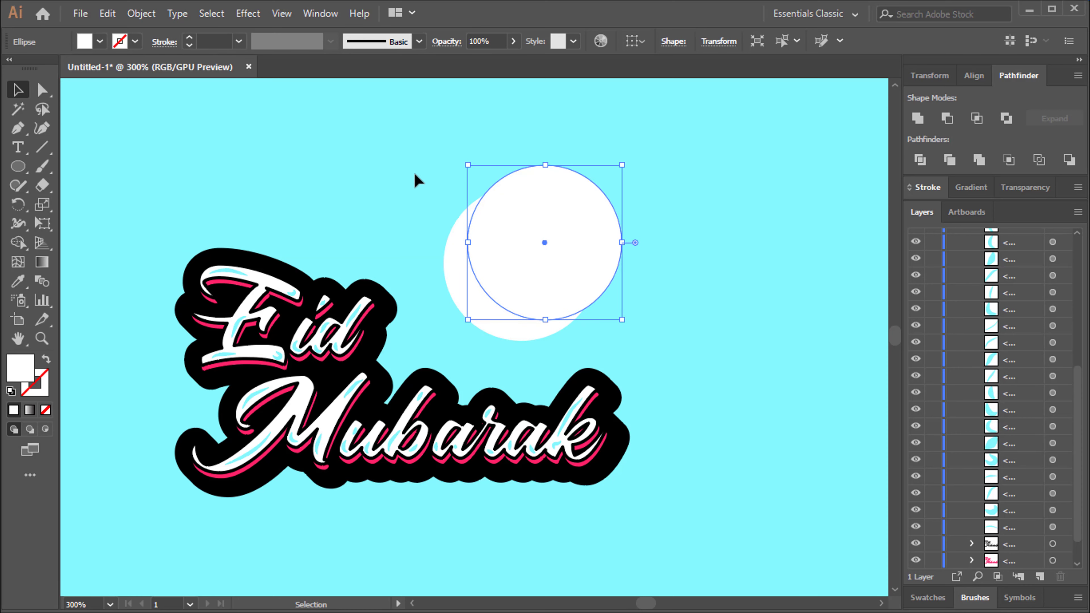
pyautogui.moveTo(416, 176); pyautogui.dragTo(619, 300)
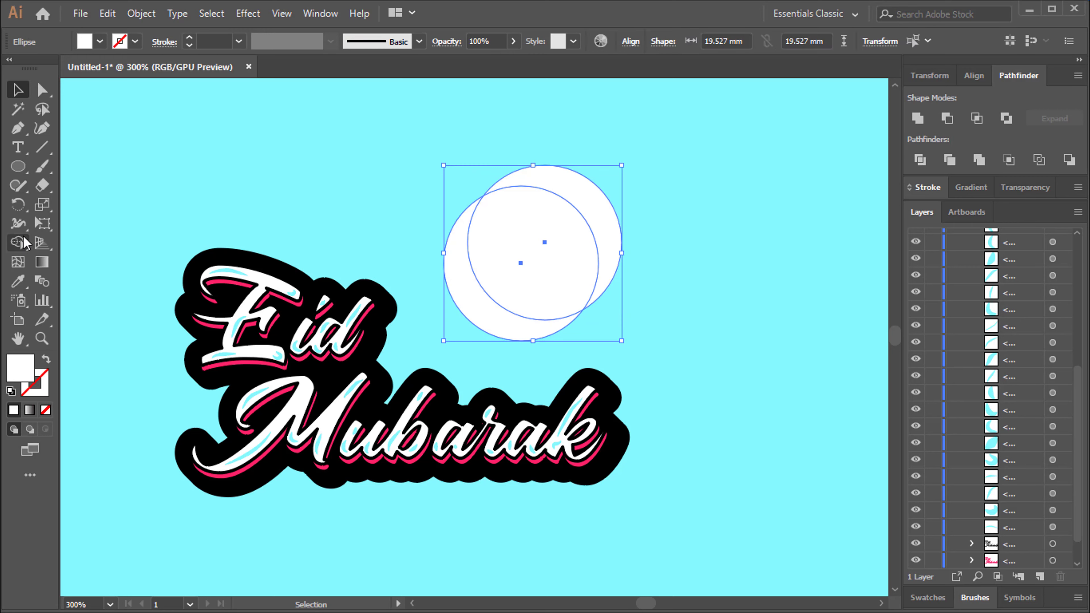
pyautogui.click(21, 243)
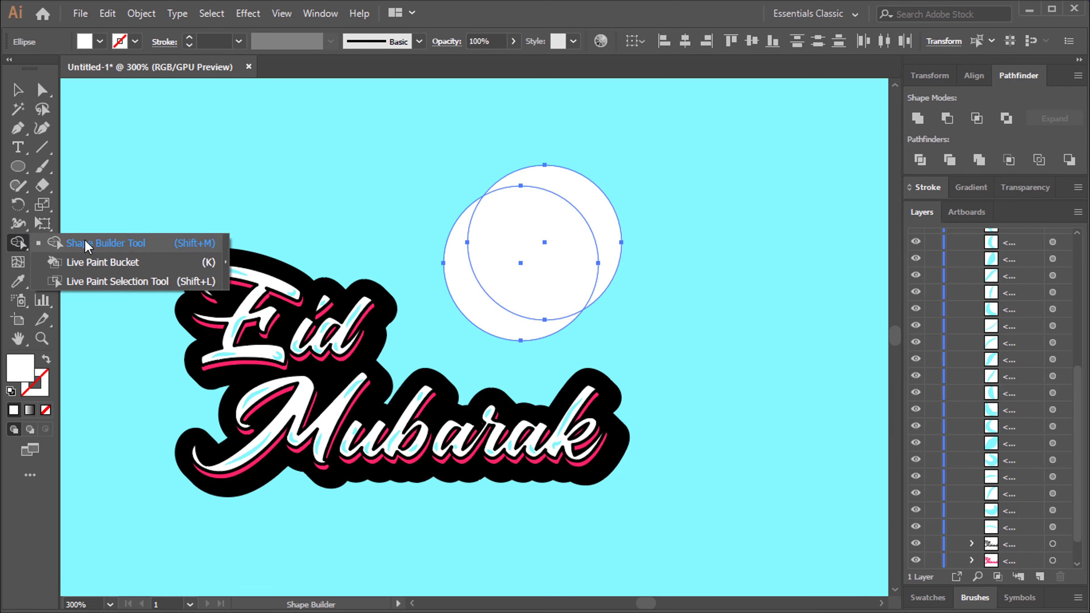
pyautogui.click(87, 244)
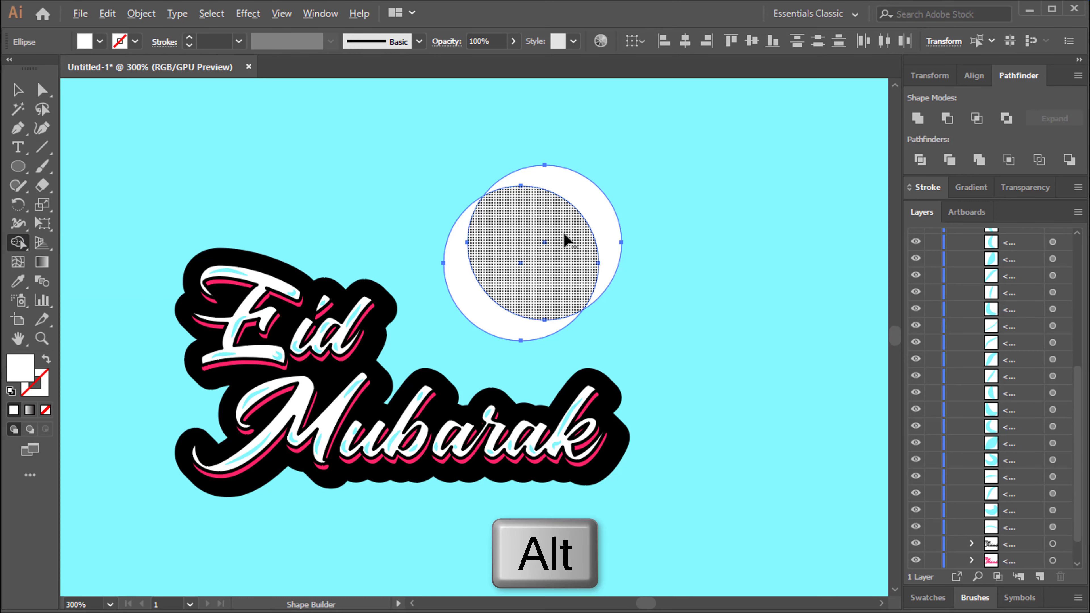
pyautogui.moveTo(663, 215); pyautogui.dragTo(554, 245)
# Move the crescent to the left and enlarge it behind the lettering
pyautogui.click(18, 90)
pyautogui.click(417, 186)
pyautogui.hotkey('ctrl', '-')
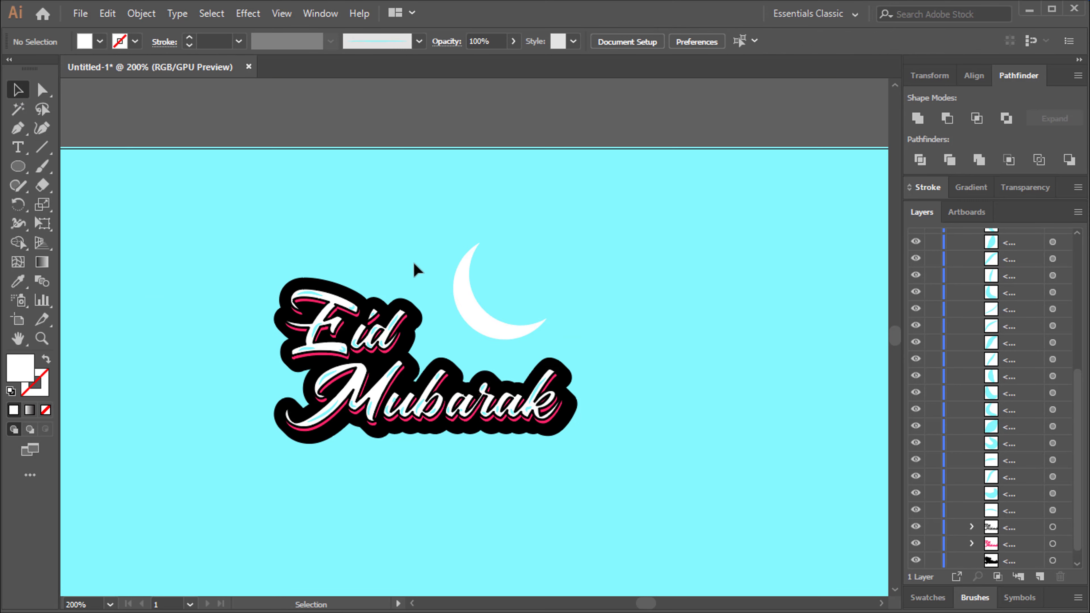
pyautogui.moveTo(483, 318); pyautogui.dragTo(205, 398)
pyautogui.moveTo(262, 418); pyautogui.dragTo(472, 523)
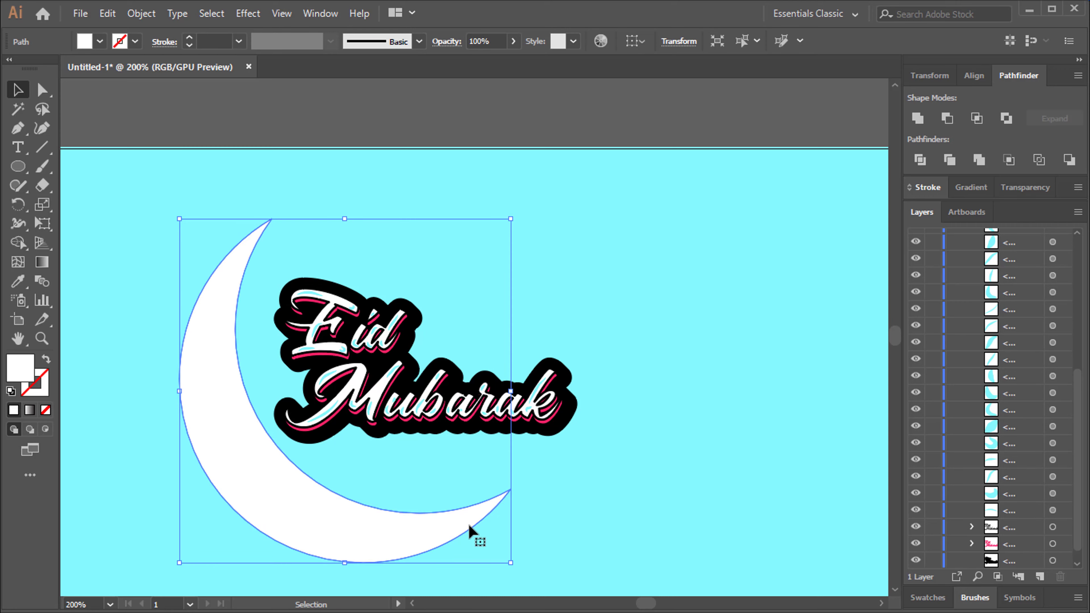
pyautogui.hotkey('ctrl', '-')
pyautogui.moveTo(599, 464); pyautogui.dragTo(624, 484)
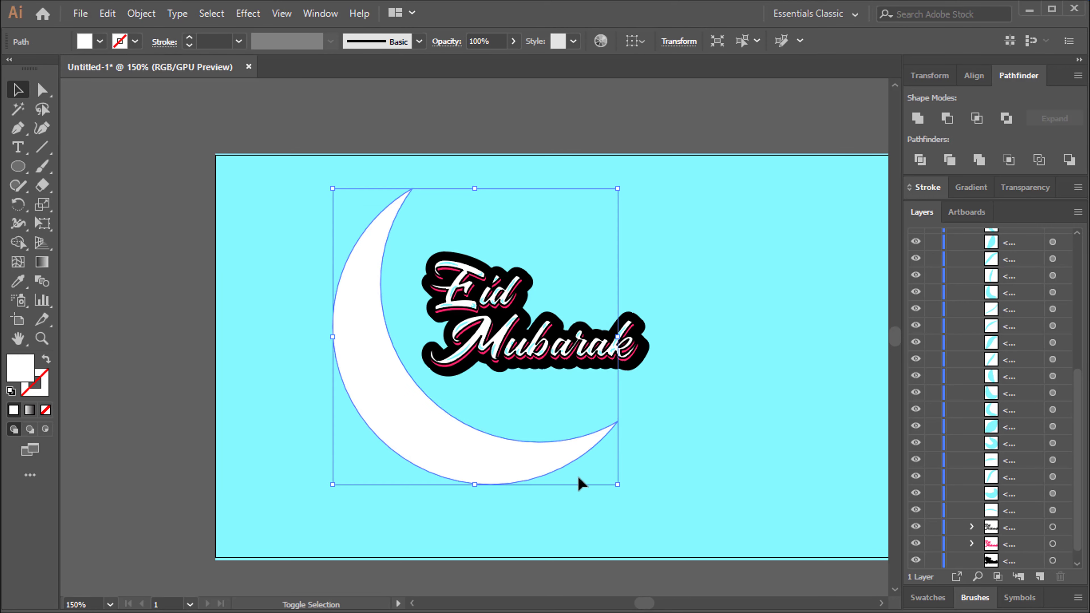
pyautogui.click(576, 479)
pyautogui.moveTo(560, 470); pyautogui.dragTo(569, 470)
# Move the Eid Mubarak lettering slightly down and right
pyautogui.click(555, 372)
pyautogui.moveTo(593, 365); pyautogui.dragTo(597, 376)
pyautogui.click(681, 348)
pyautogui.scroll(2, 579, 300)
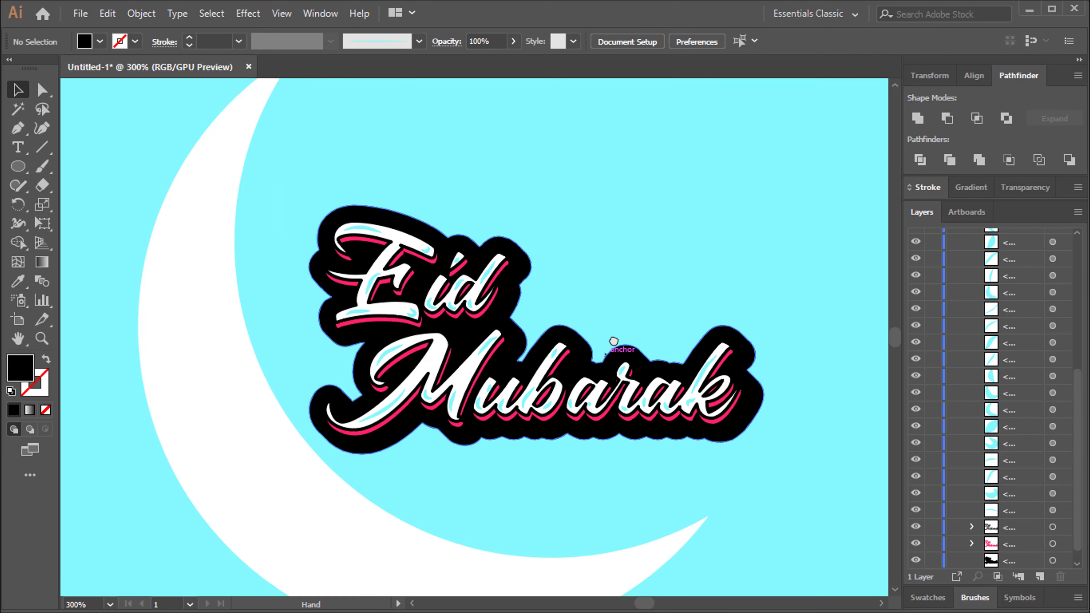
# Create a five-point star, place it right of Eid, rotate it about 40° and shrink it
pyautogui.click(18, 167)
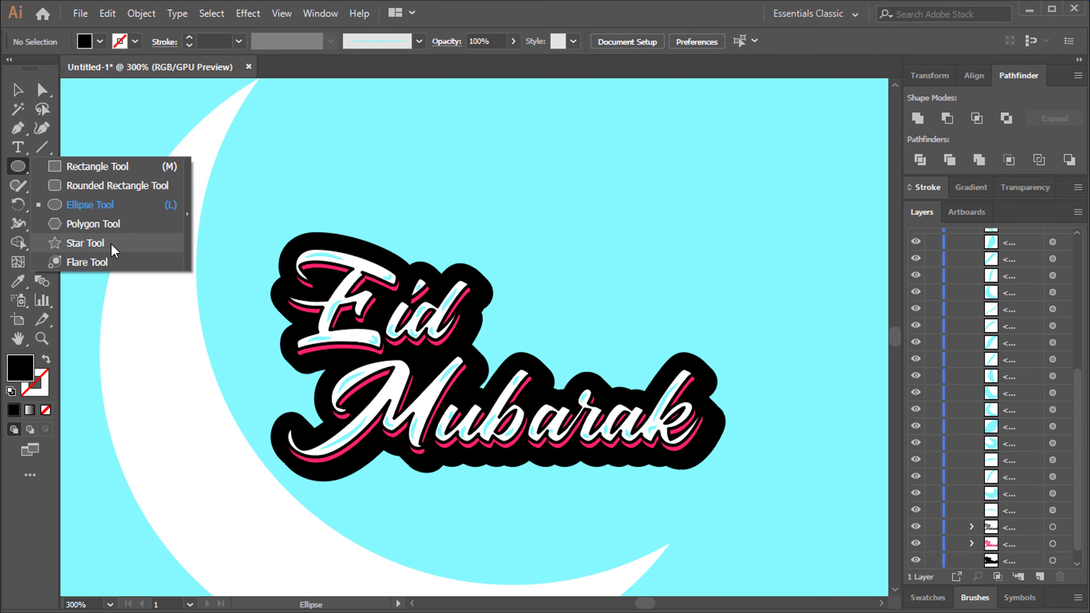
pyautogui.click(107, 243)
pyautogui.click(469, 171)
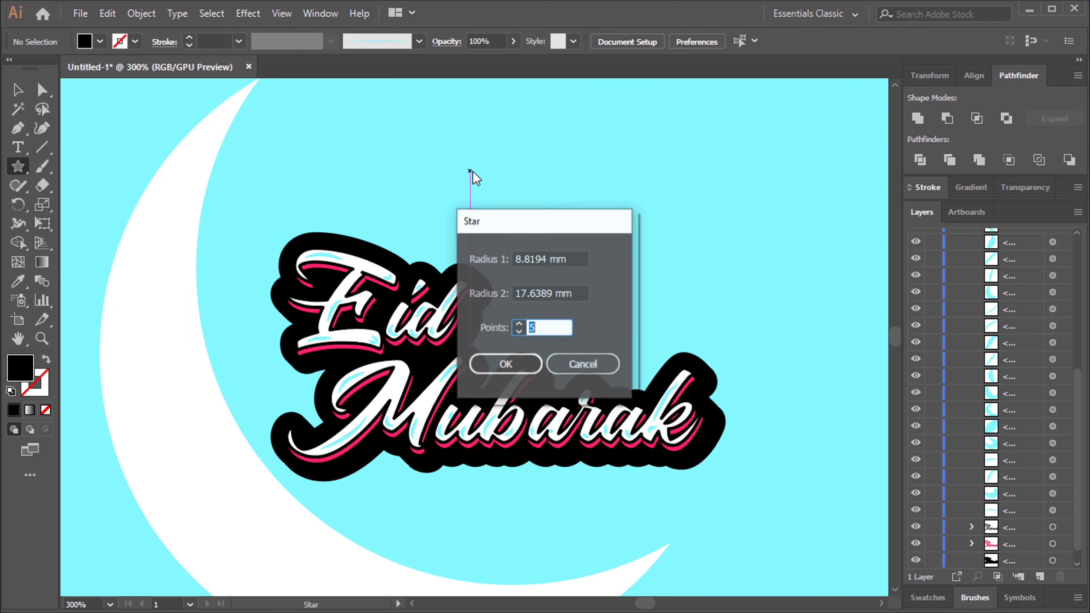
pyautogui.click(505, 364)
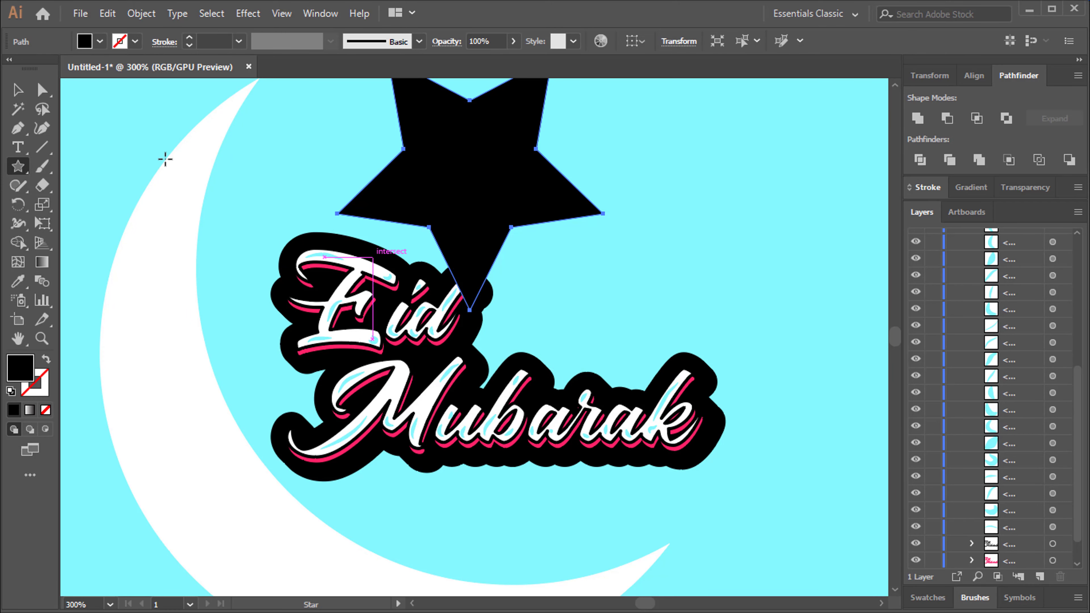
pyautogui.click(18, 89)
pyautogui.moveTo(472, 208); pyautogui.dragTo(584, 253)
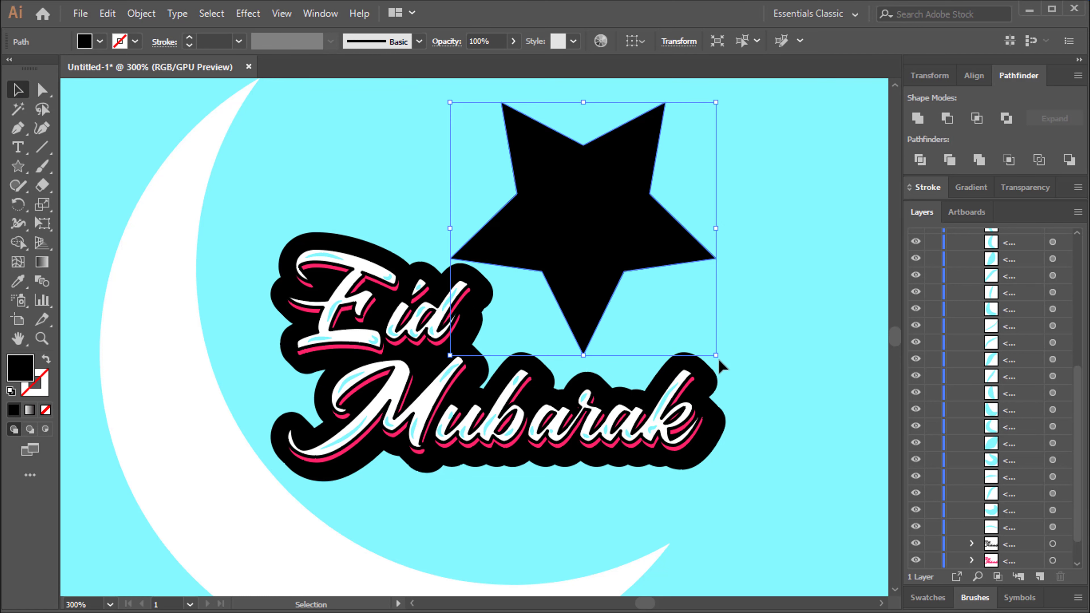
pyautogui.moveTo(723, 359); pyautogui.dragTo(682, 370)
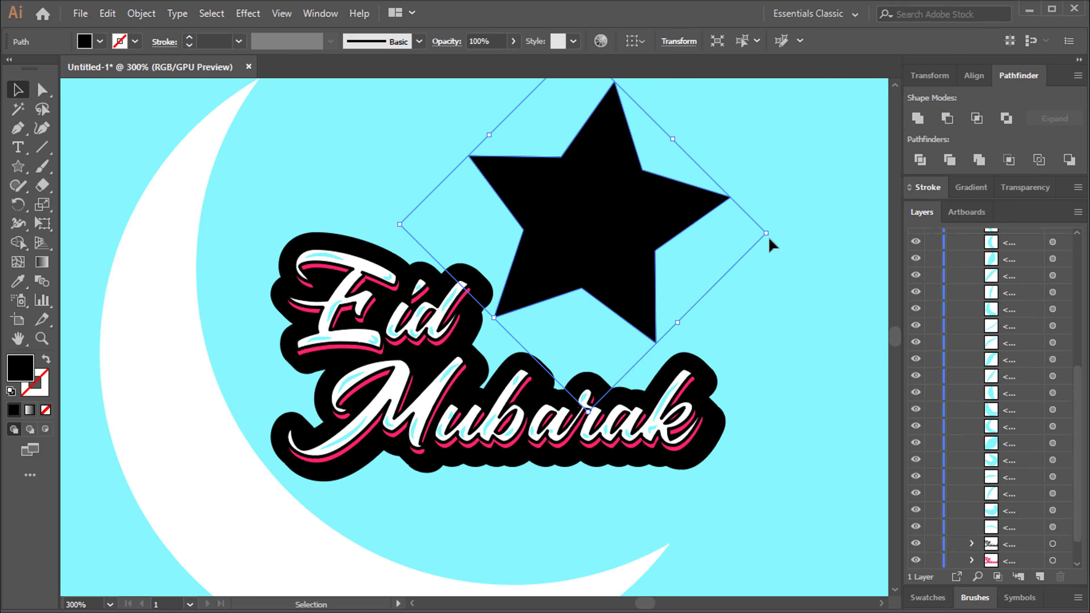
pyautogui.moveTo(767, 235); pyautogui.dragTo(672, 231)
pyautogui.moveTo(606, 241); pyautogui.dragTo(606, 297)
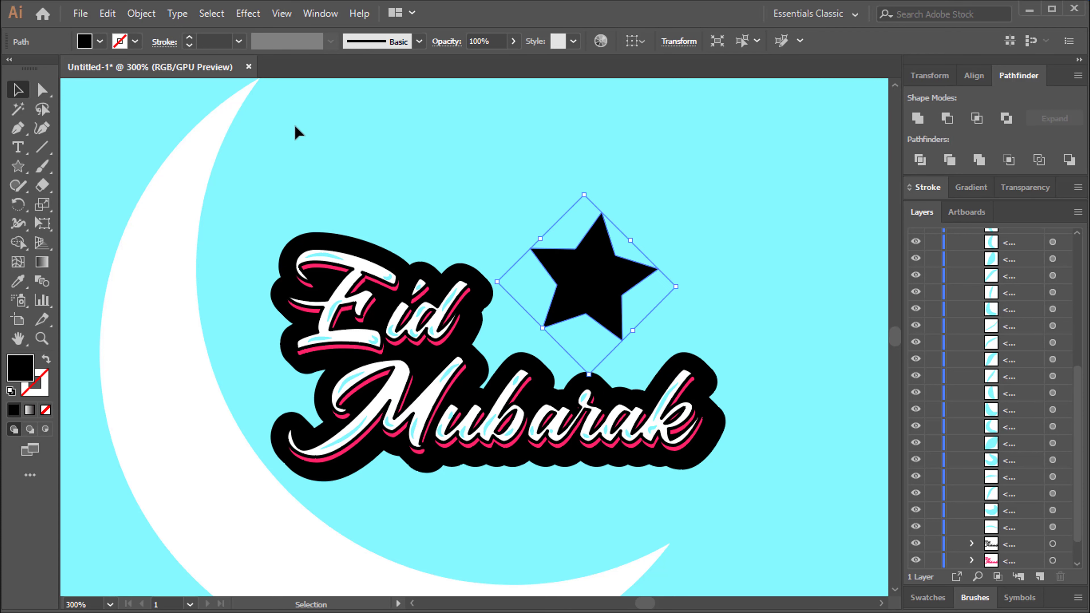
# Fill the star with white
pyautogui.click(99, 42)
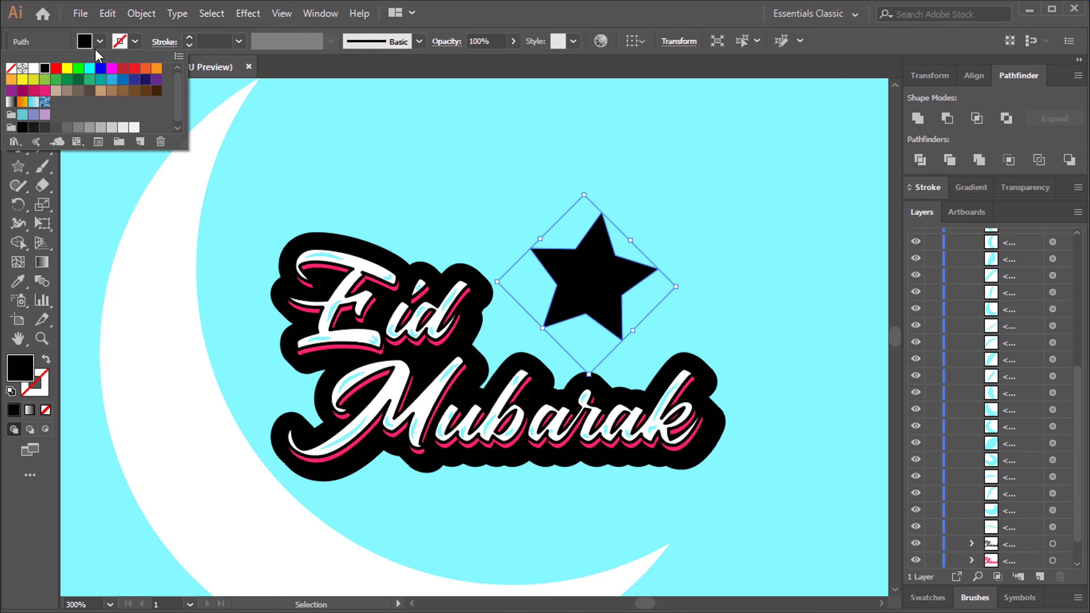
pyautogui.click(33, 70)
pyautogui.click(436, 152)
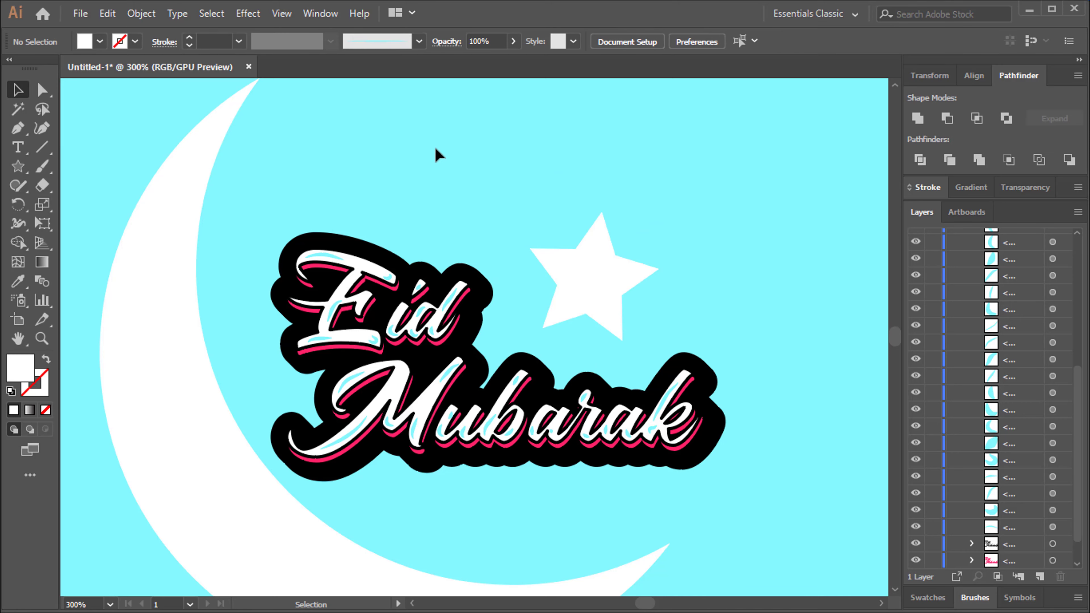
pyautogui.hotkey('ctrl', '-')
pyautogui.moveTo(588, 219); pyautogui.dragTo(574, 185)
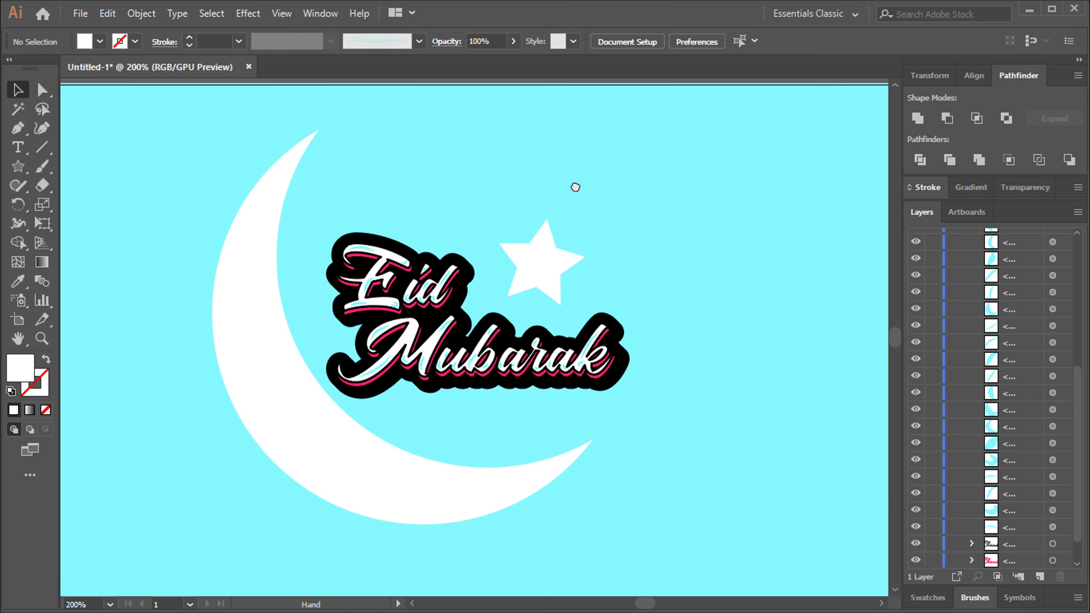
# Select moon, star and lettering, then apply Horizontal and Vertical Align Center relative to the artboard
pyautogui.click(1078, 60)
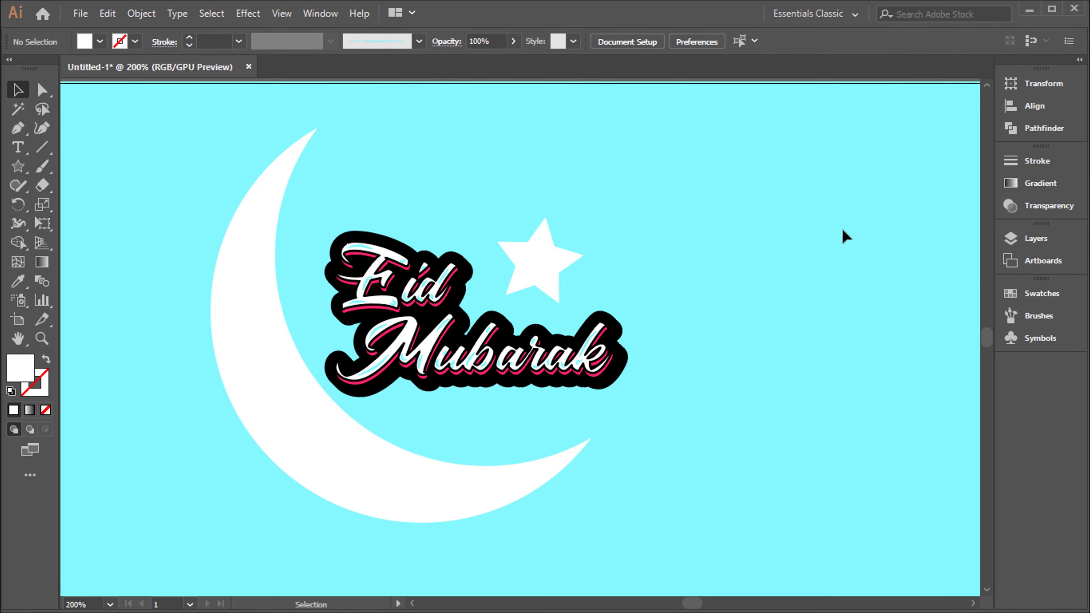
pyautogui.moveTo(789, 241); pyautogui.dragTo(825, 224)
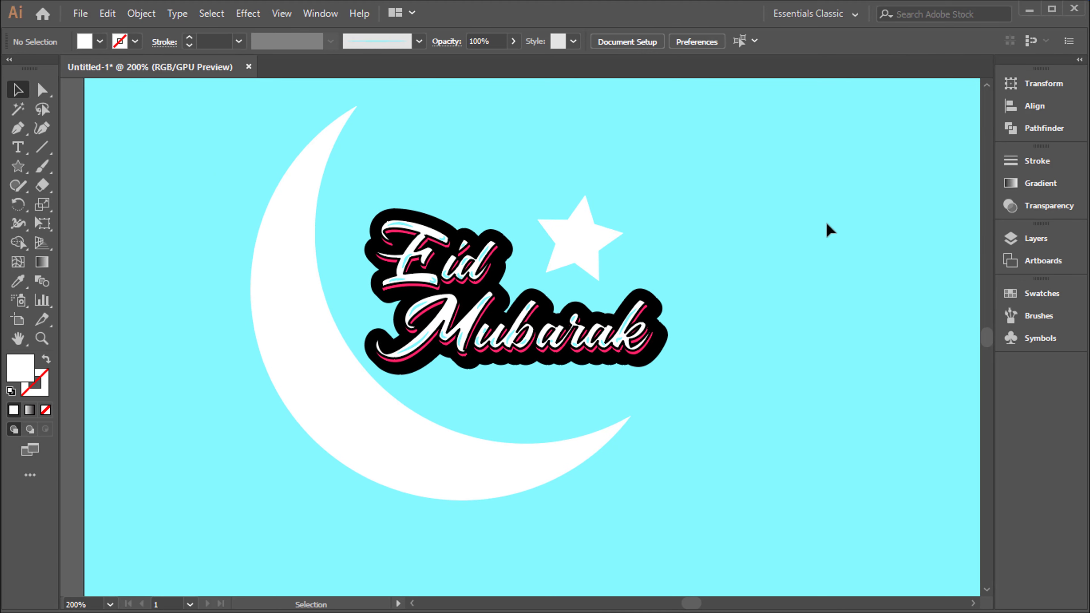
pyautogui.hotkey('ctrl', '0')
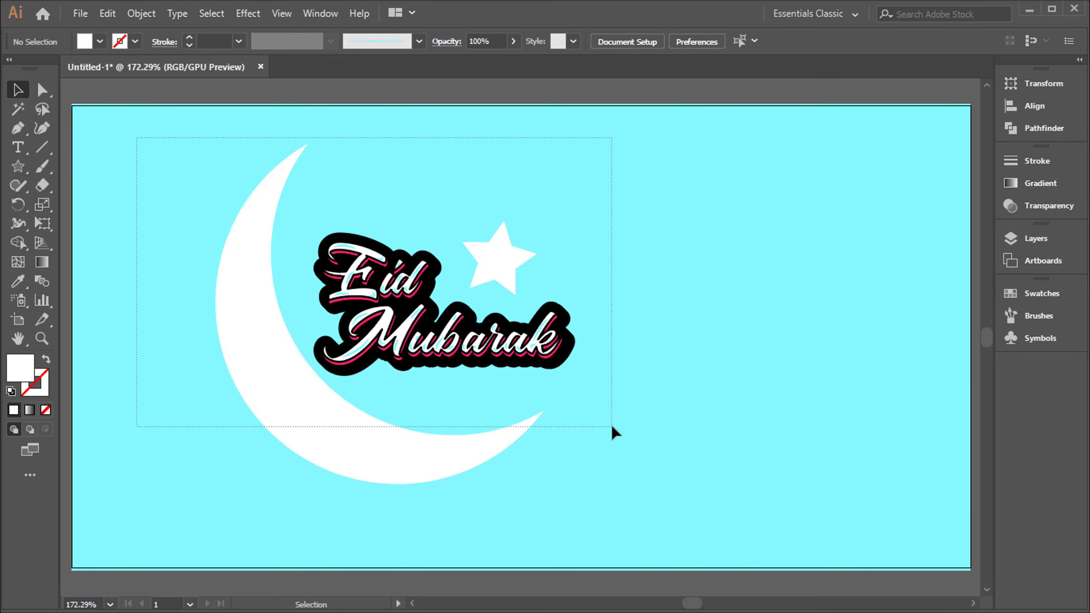
pyautogui.moveTo(637, 445); pyautogui.dragTo(639, 447)
pyautogui.press('a')
pyautogui.press('v')
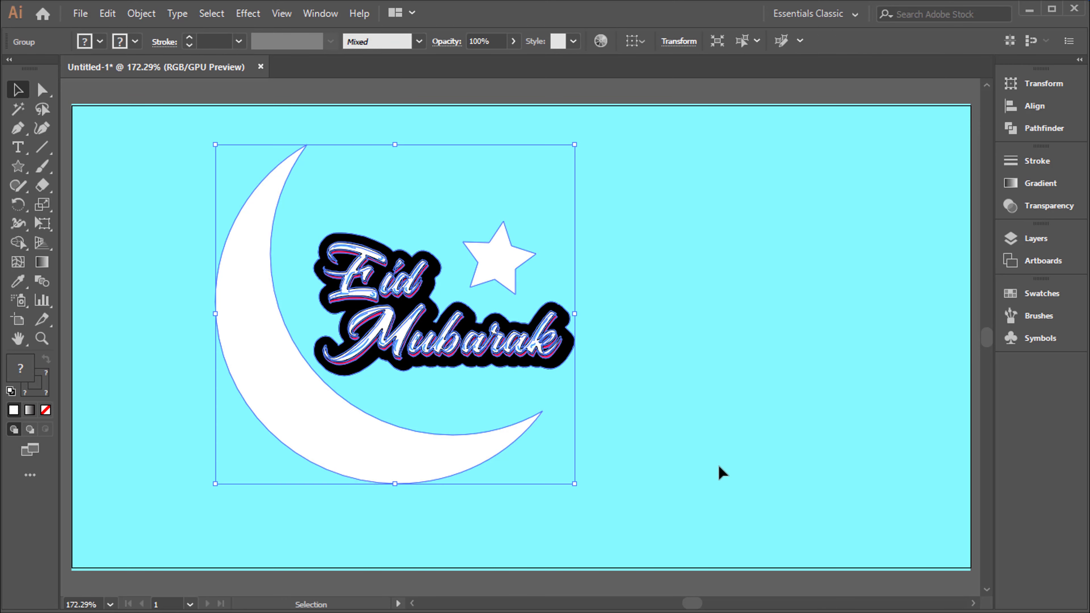
pyautogui.click(645, 39)
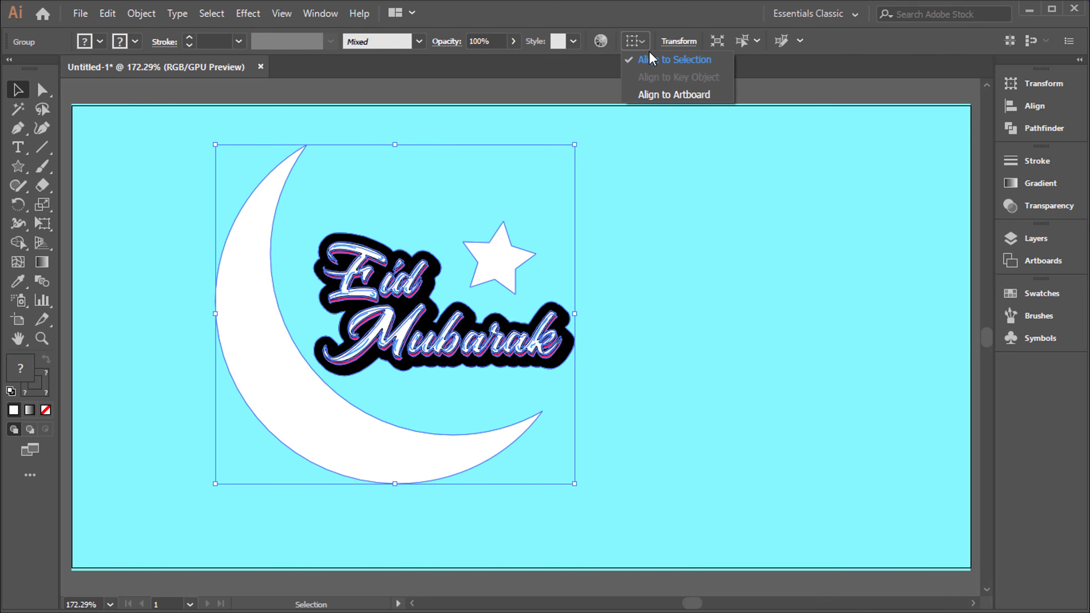
pyautogui.click(686, 98)
pyautogui.click(688, 43)
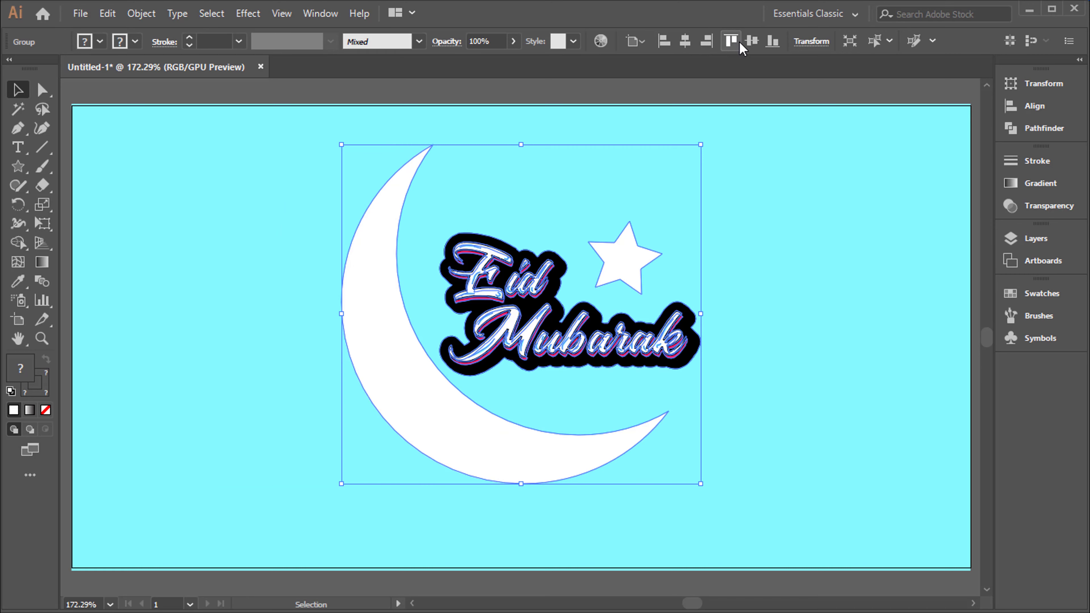
pyautogui.click(752, 41)
pyautogui.click(751, 187)
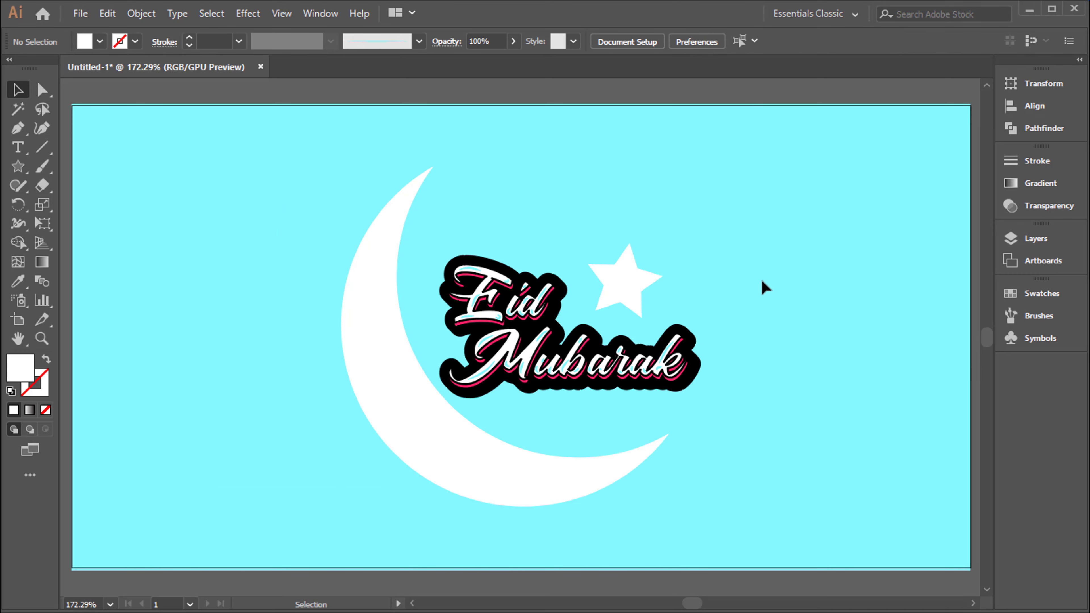